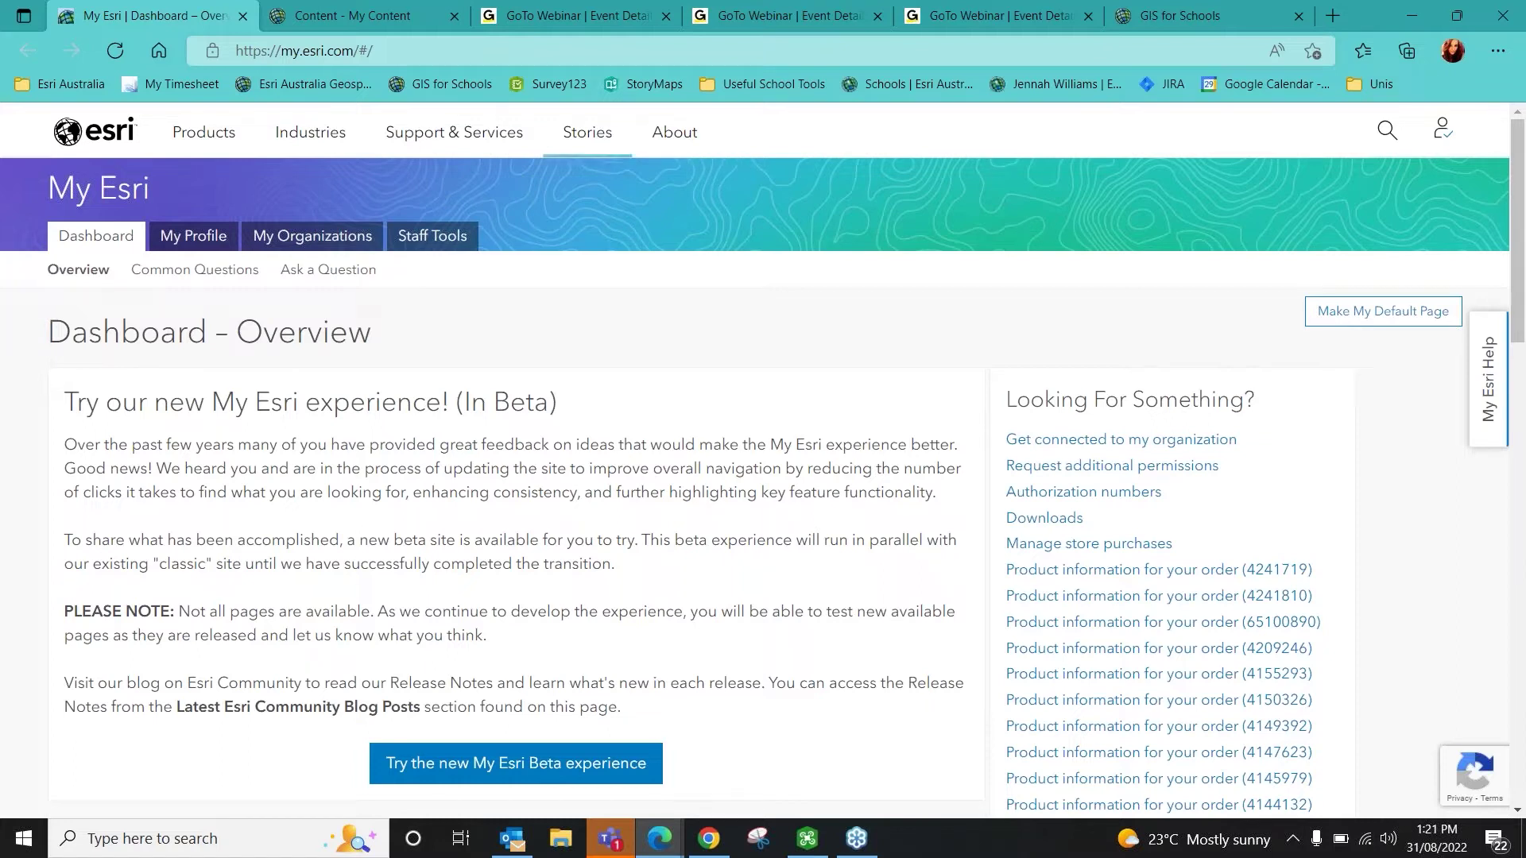
- Open the Esri Australia Pty Ltd organization profile under My Organizations
click(312, 241)
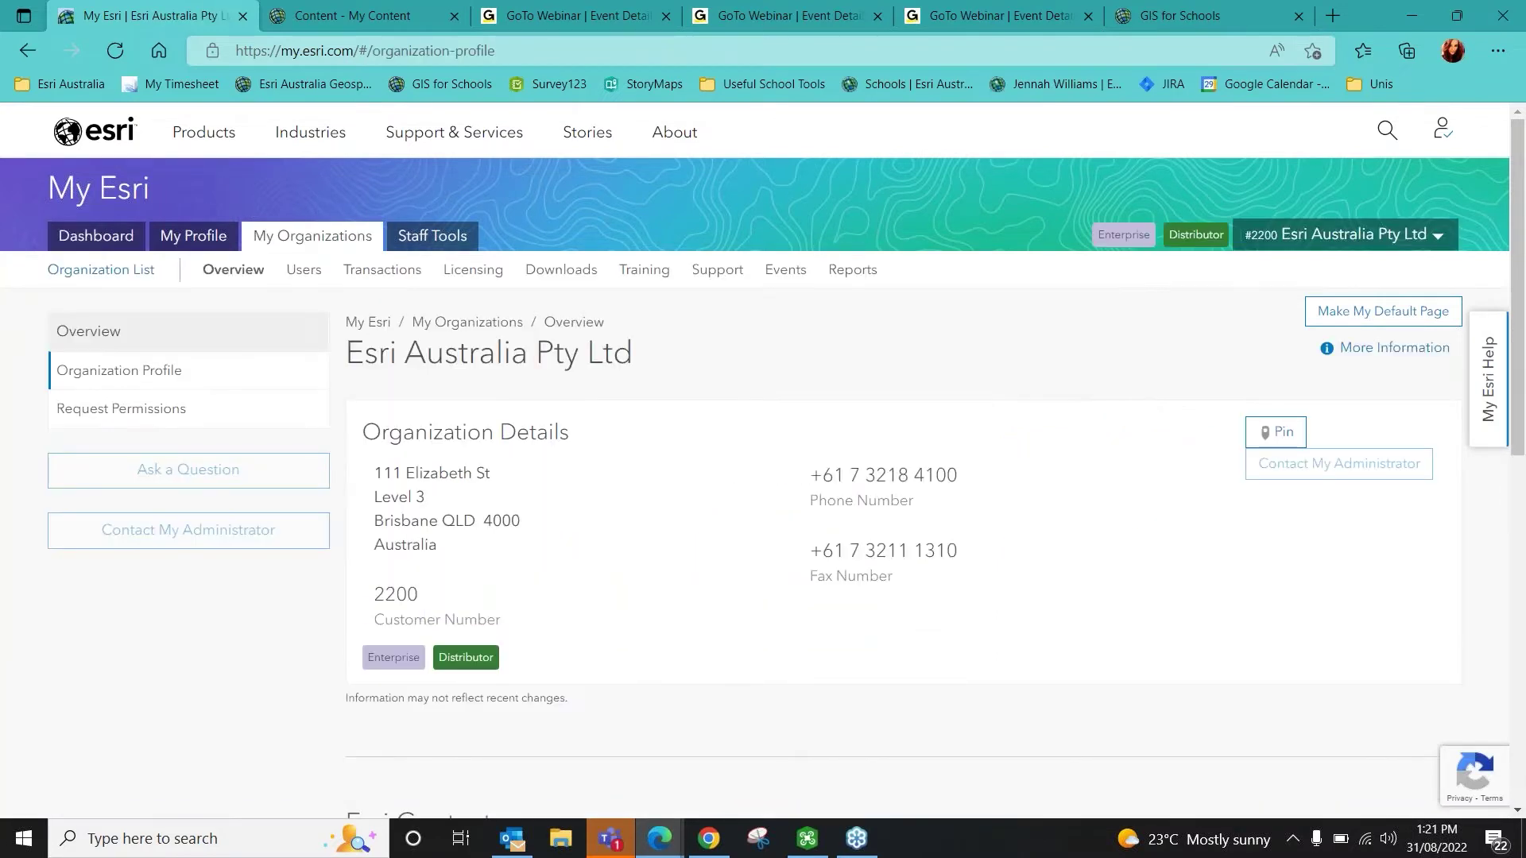
- Filter All Other Products downloads by 'drone' and open the ArcGIS Drone2Map 2022.1 downloads
click(561, 270)
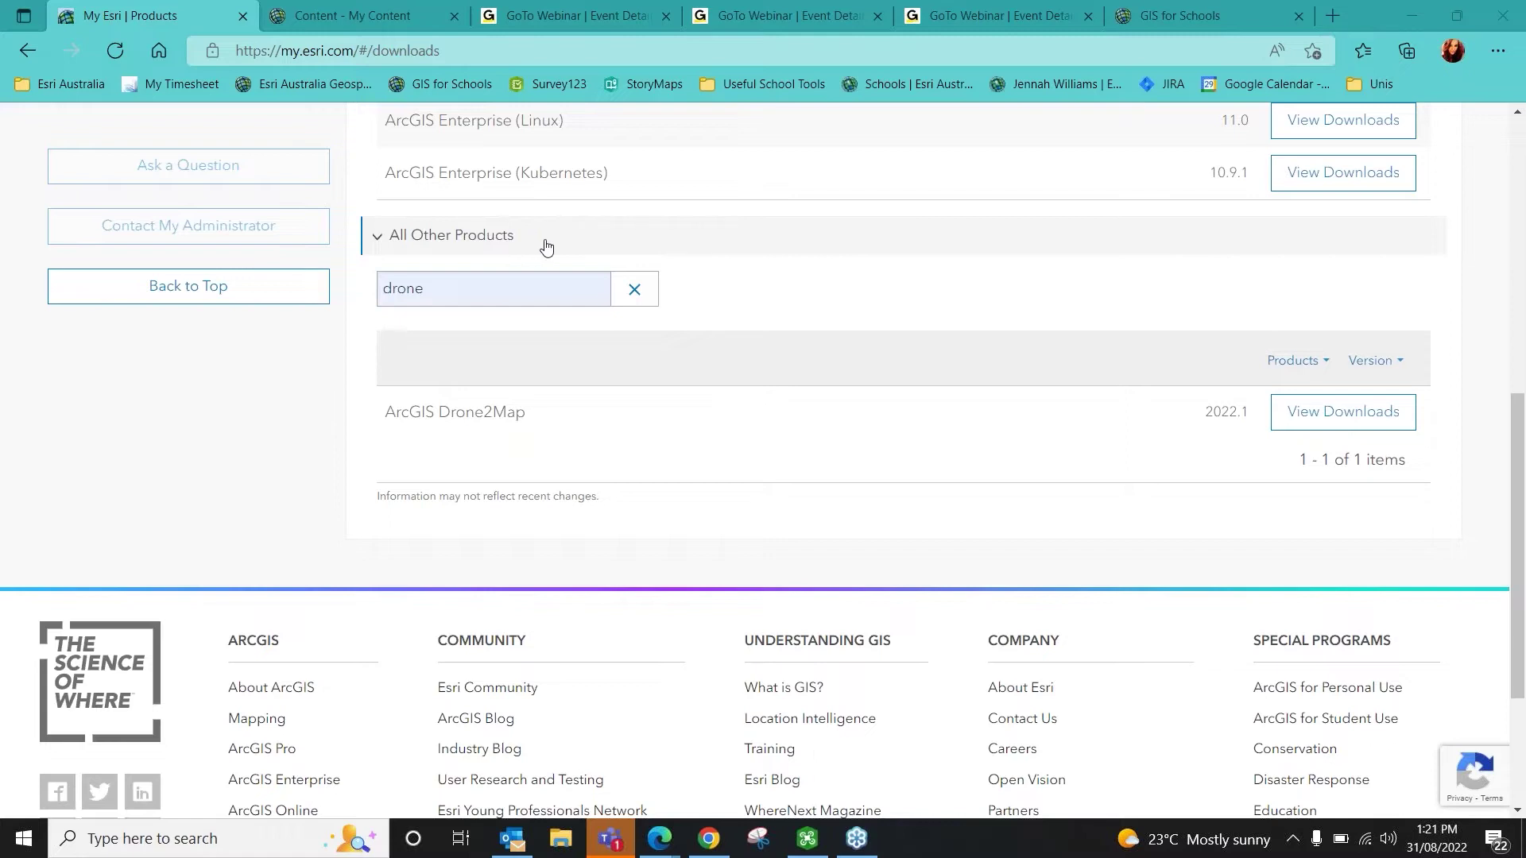
click(494, 286)
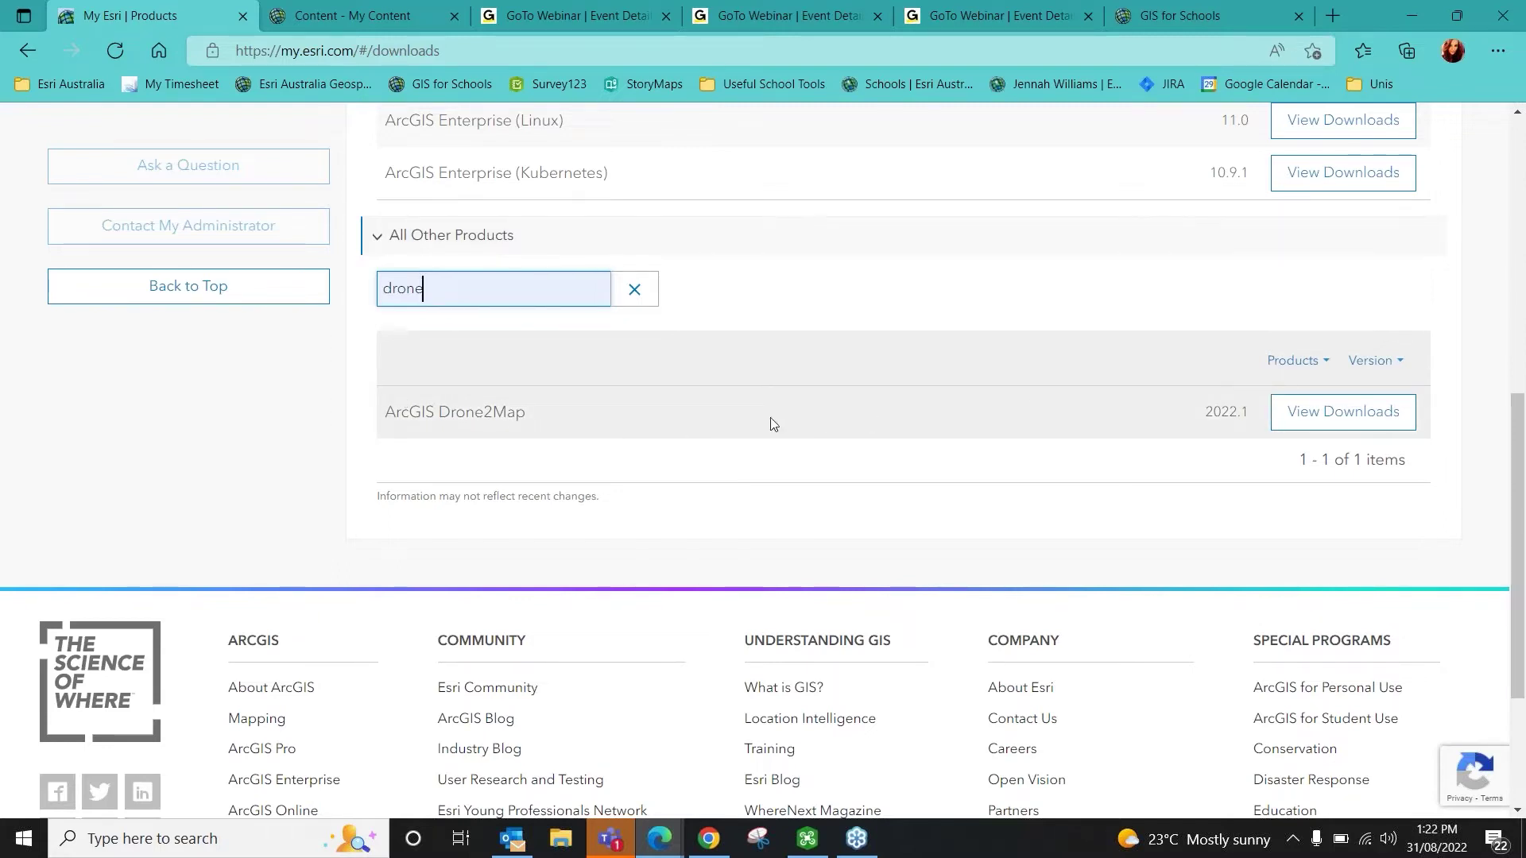
click(1351, 412)
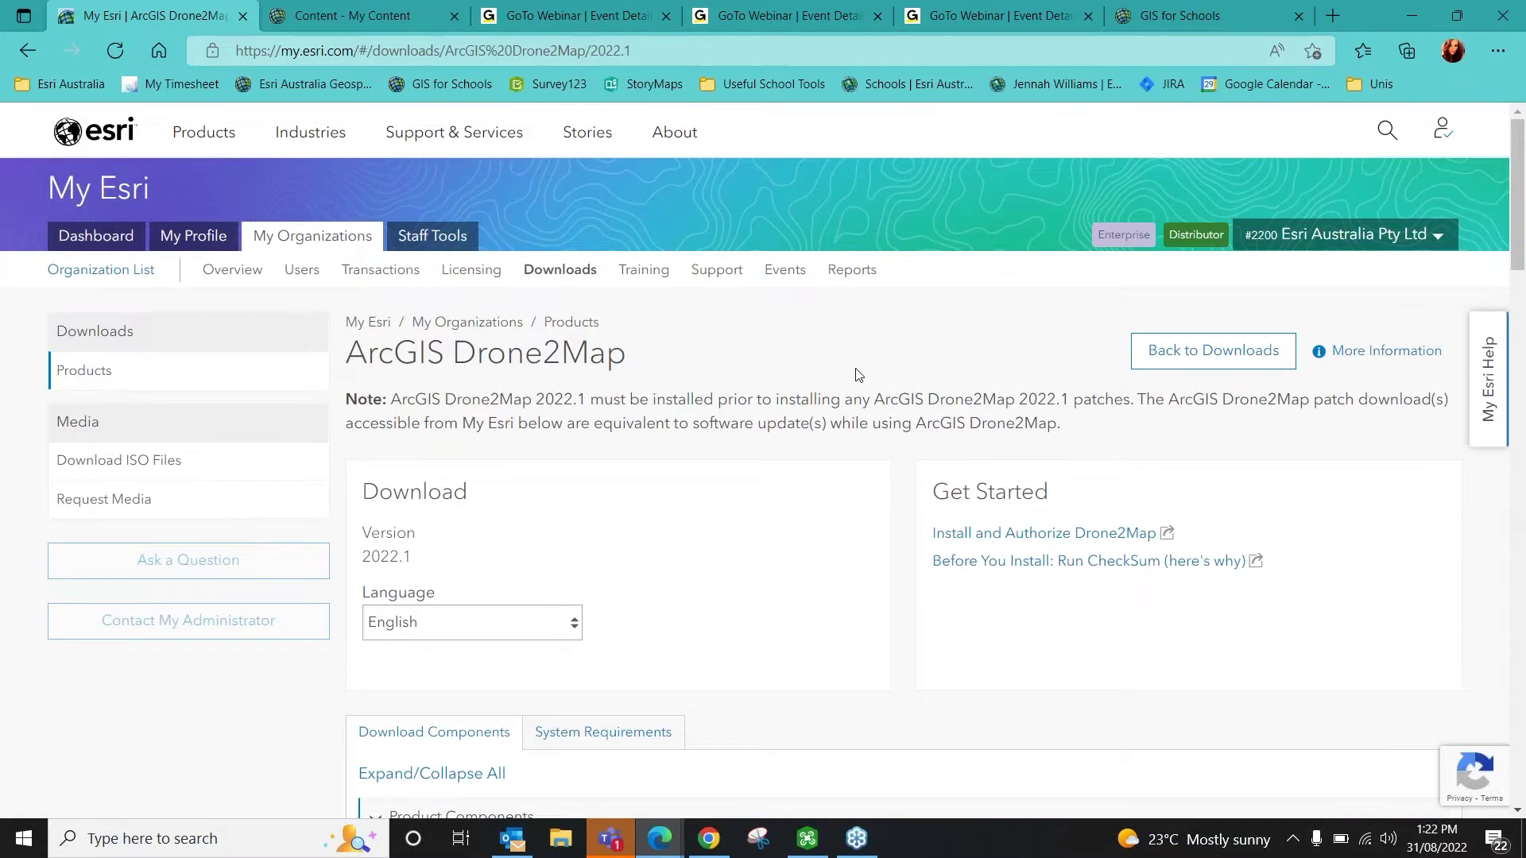
- Bring the 1.87 GB installer, Patch 1 and Offline Help into view, then switch to Drone2Map
scroll(857, 370, down, 2)
scroll(858, 372, down, 8)
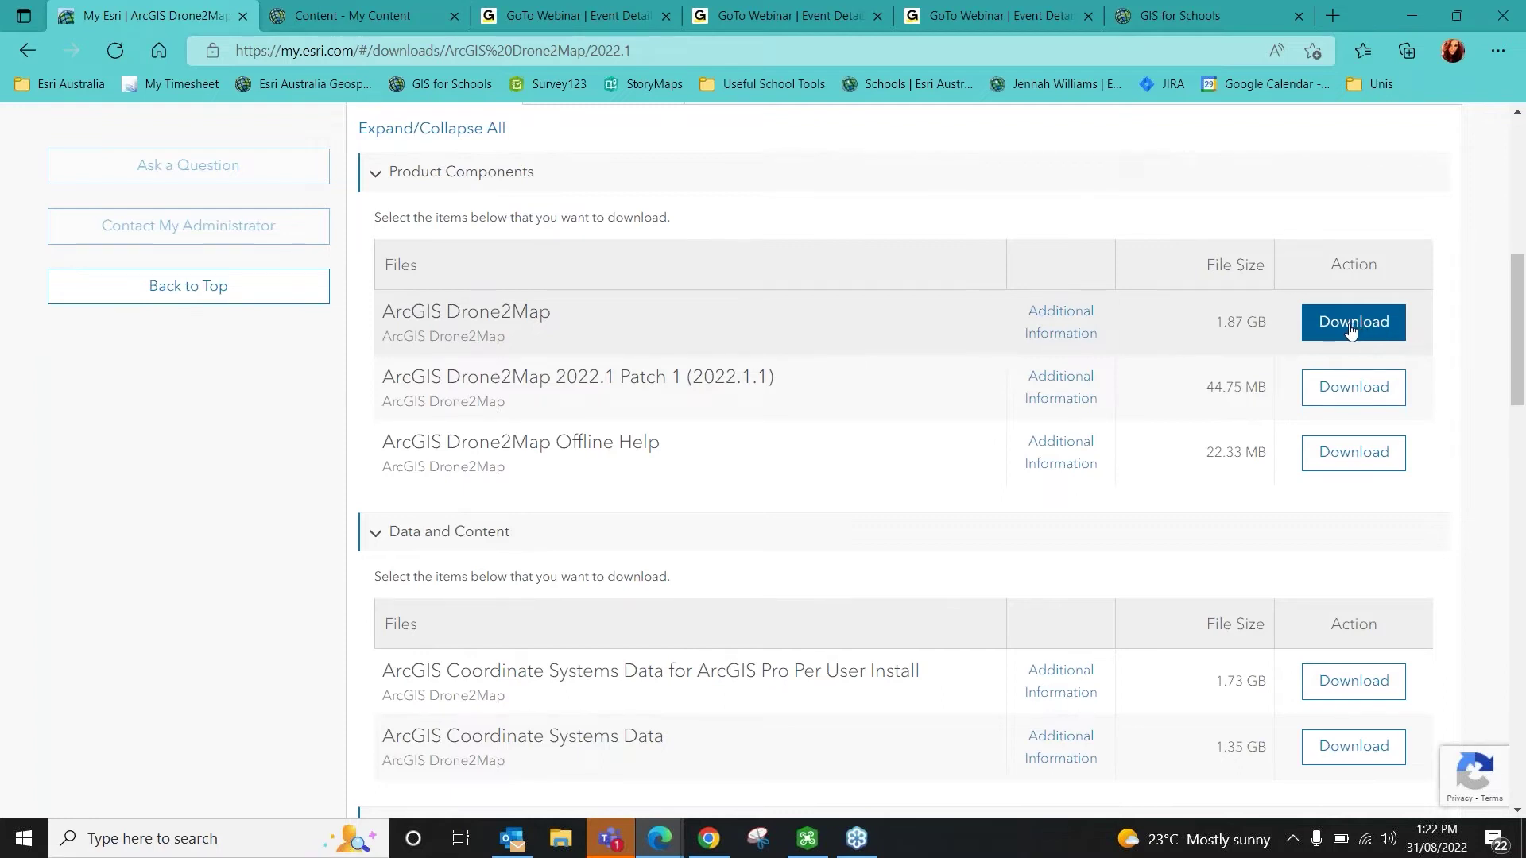
mouse_move(815, 842)
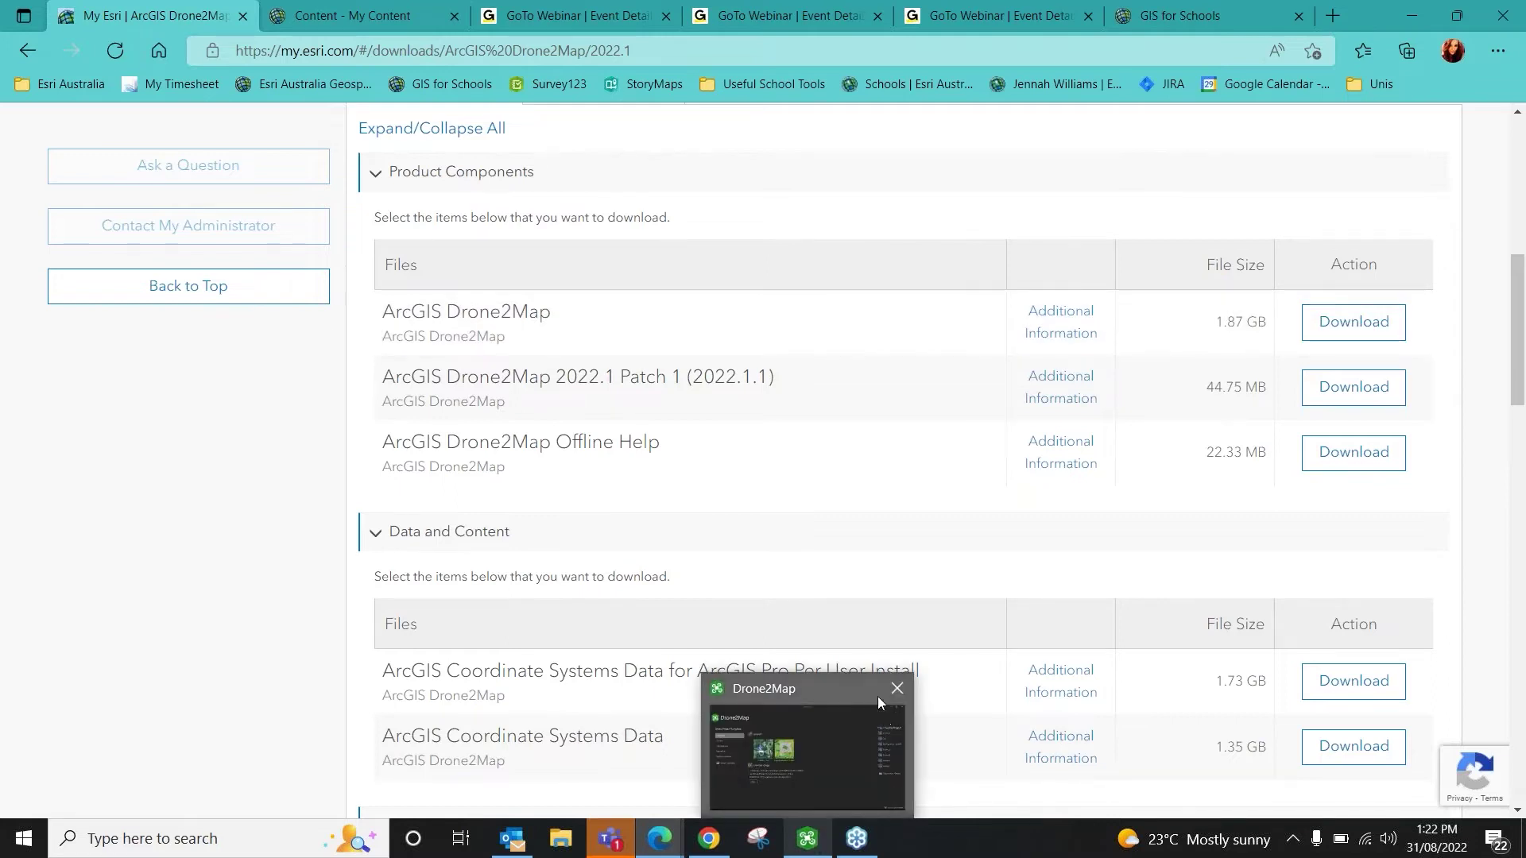
click(808, 844)
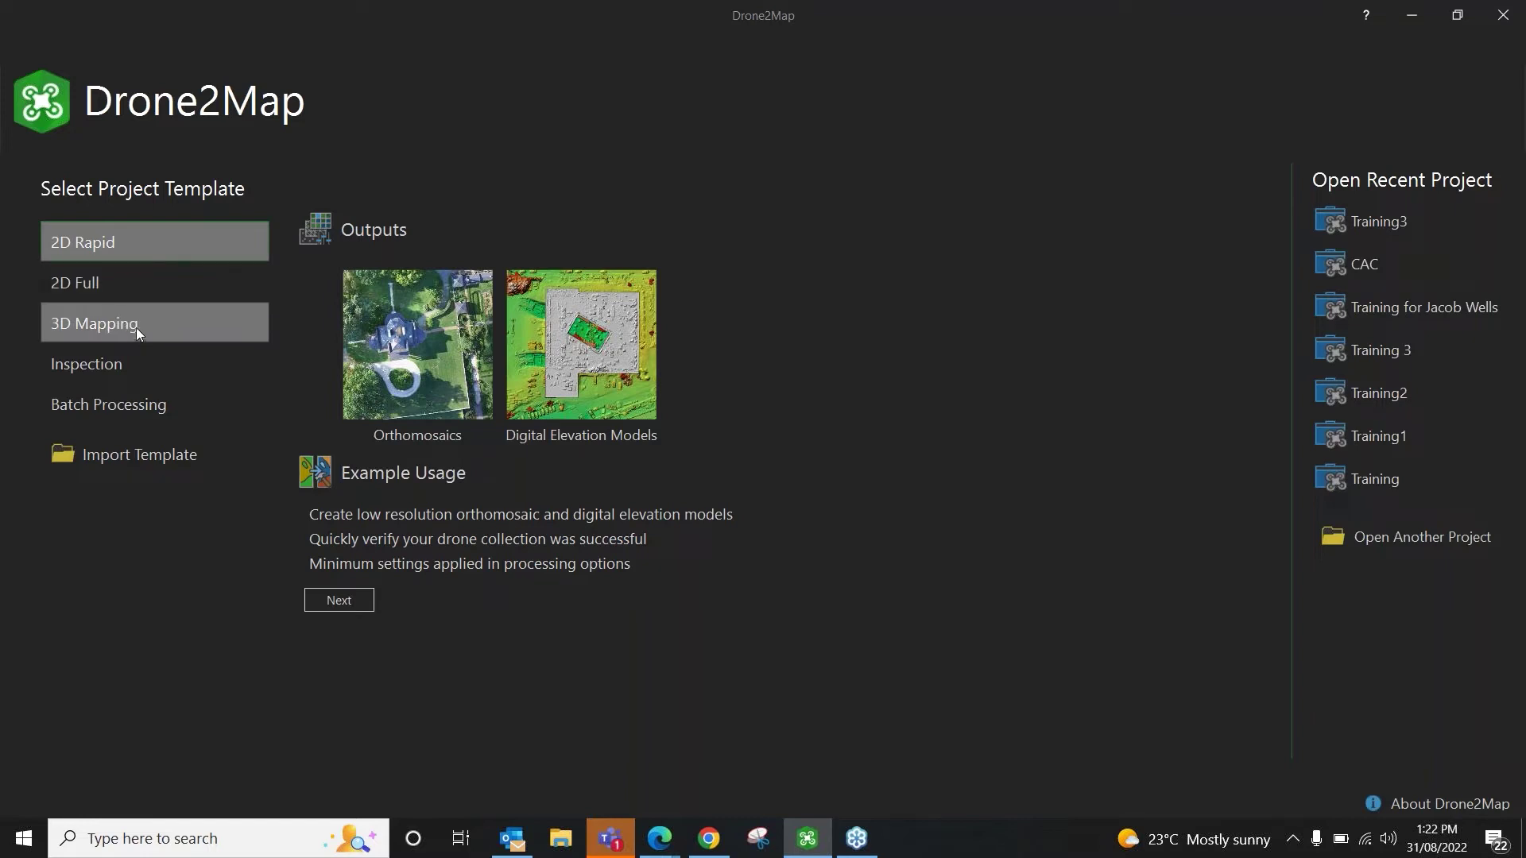
- Choose the 2D Full project template and continue to project setup
click(141, 285)
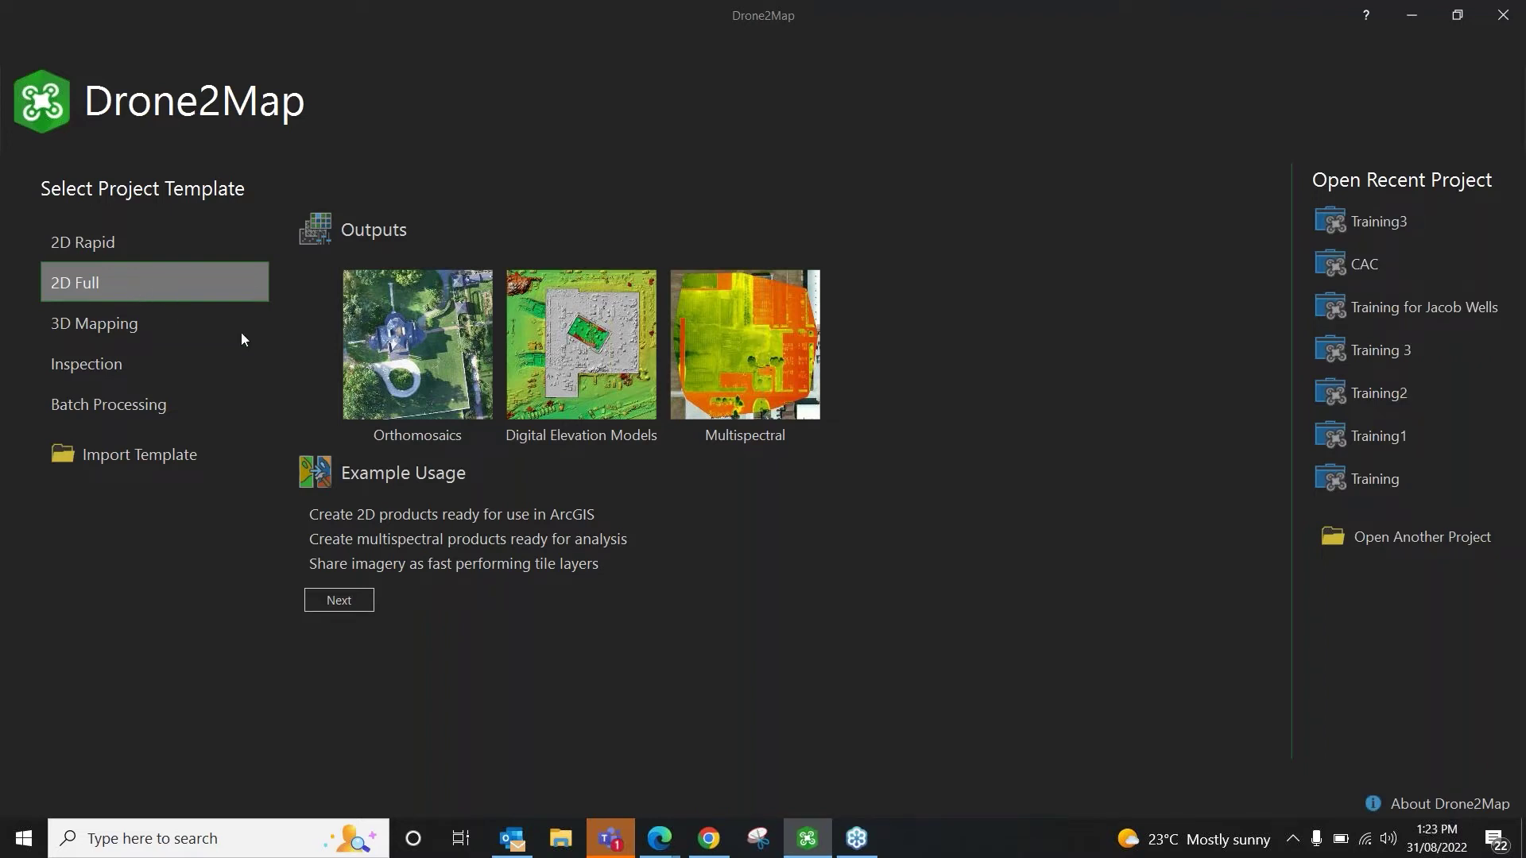
click(342, 601)
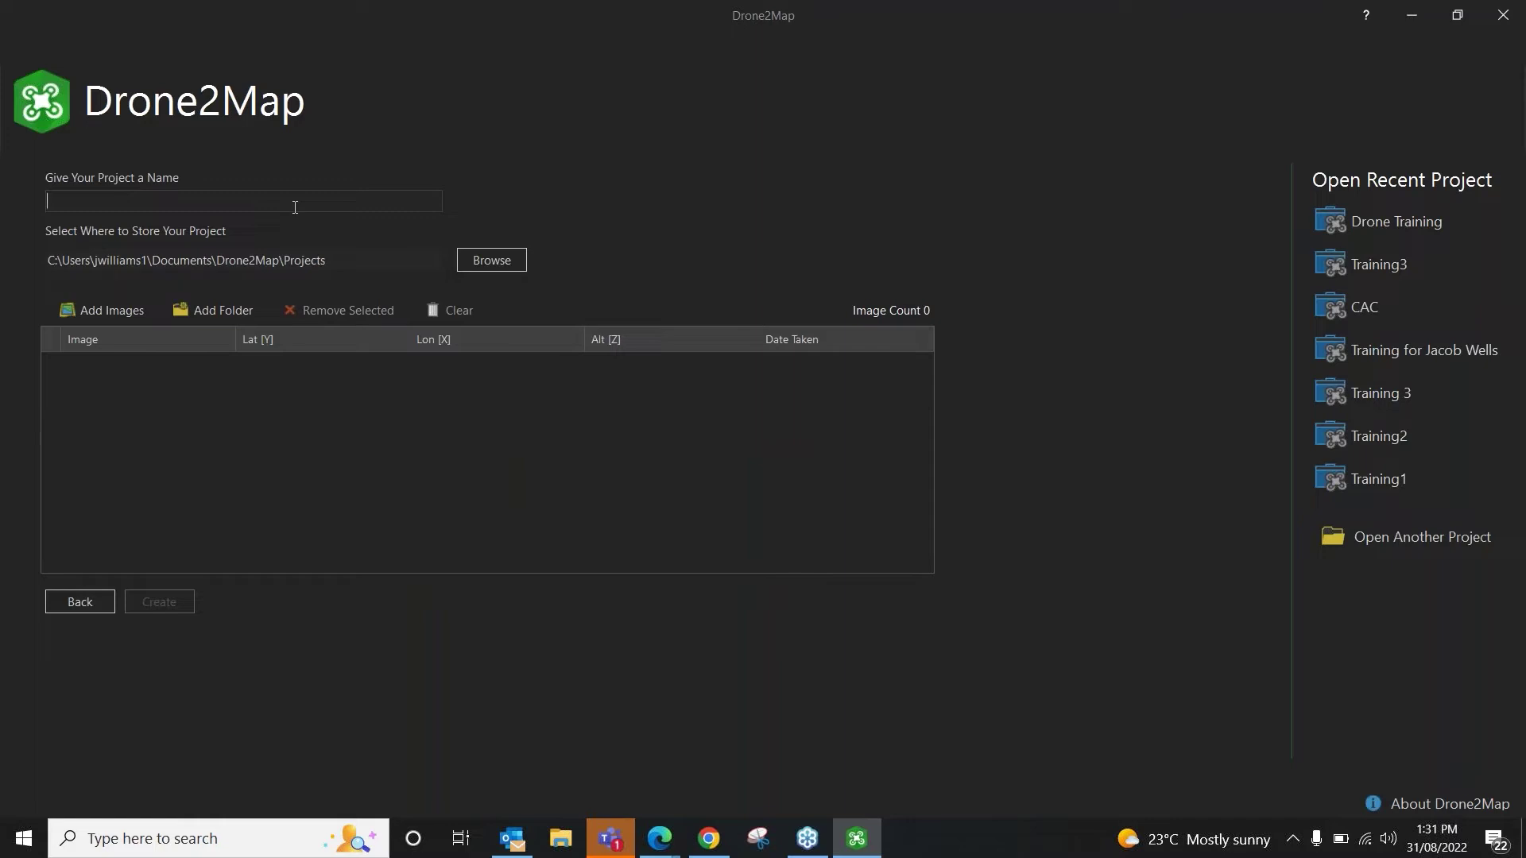
- Name the project 'Drone Training' and add the 41 images DJI_0003 through DJI_0043
text(Drone Training)
click(112, 314)
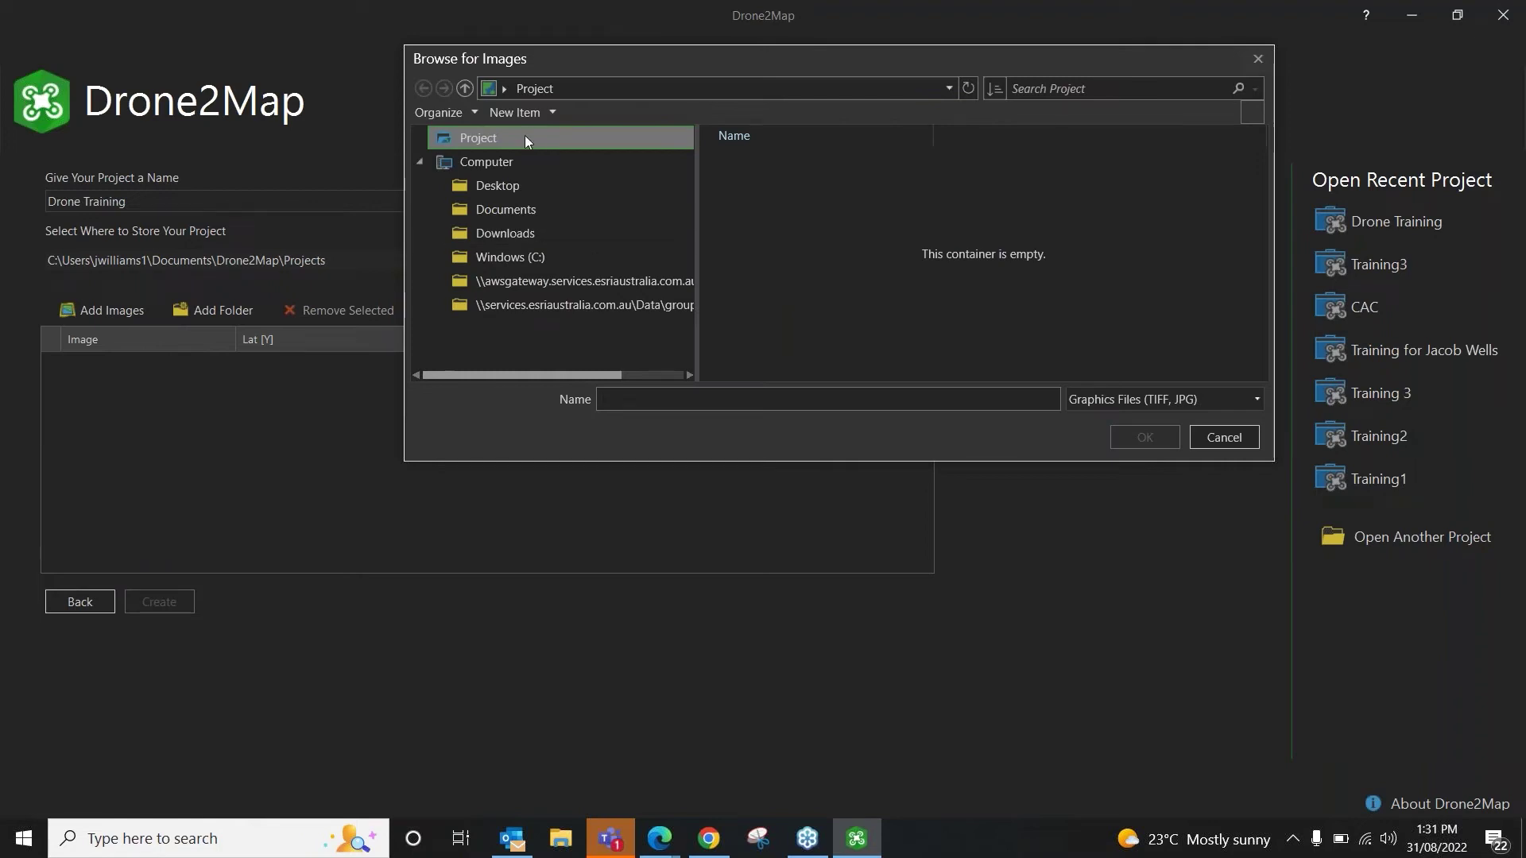
click(518, 205)
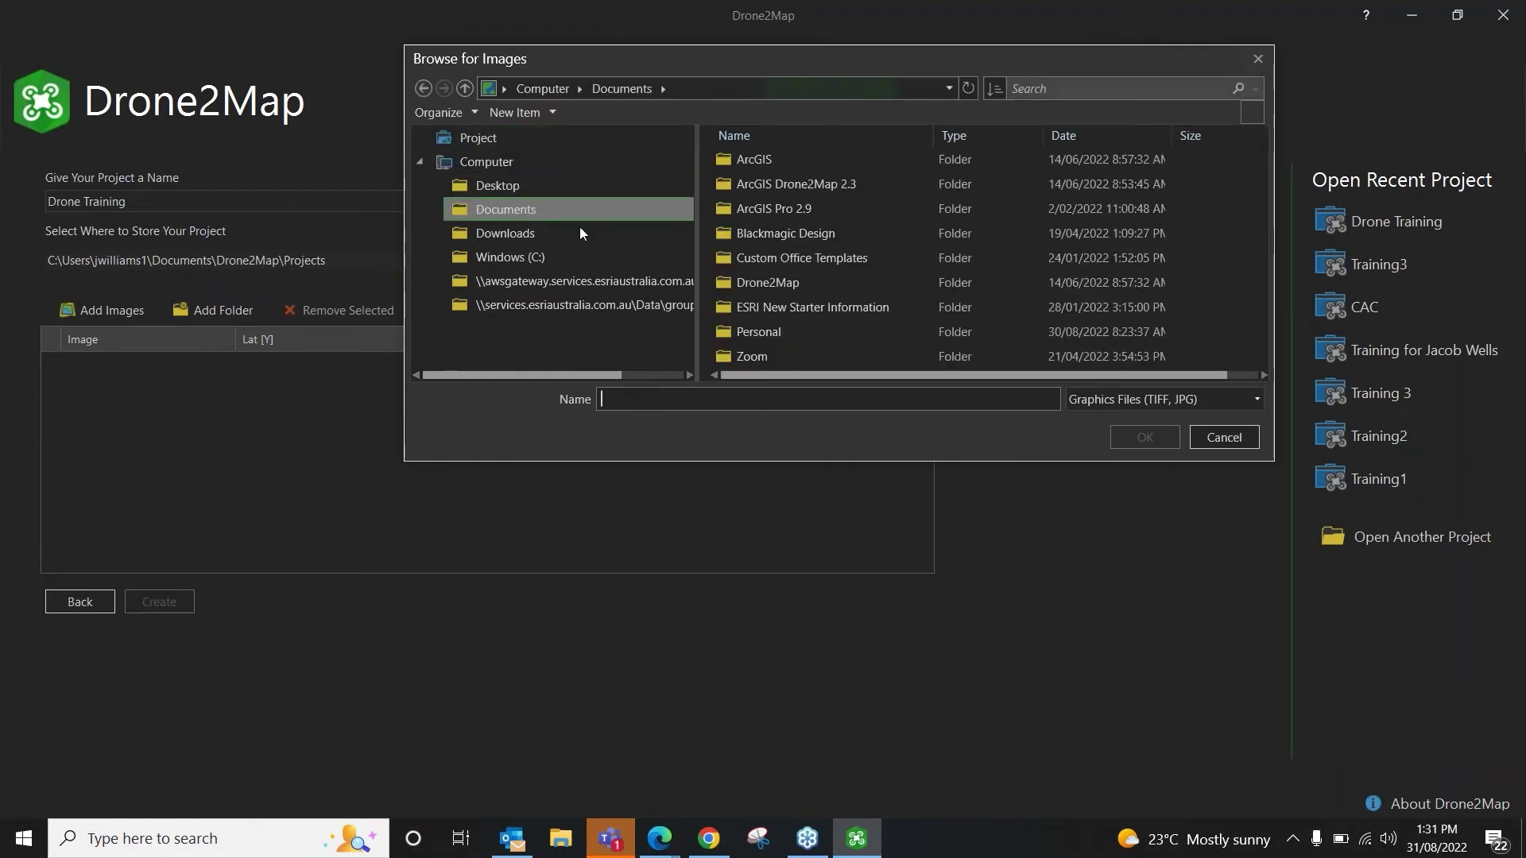
double_click(752, 186)
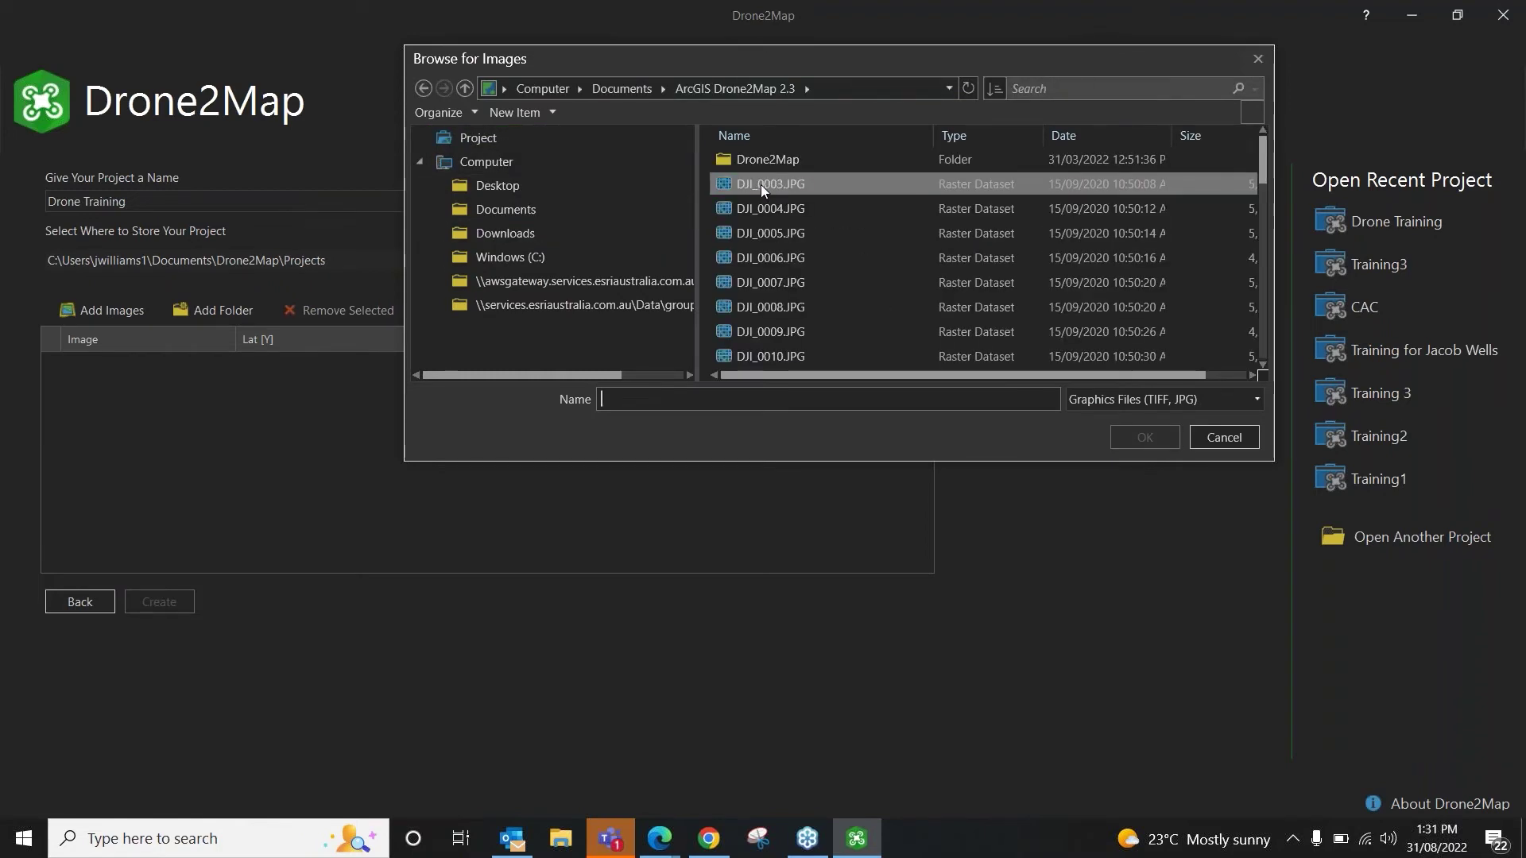
click(766, 179)
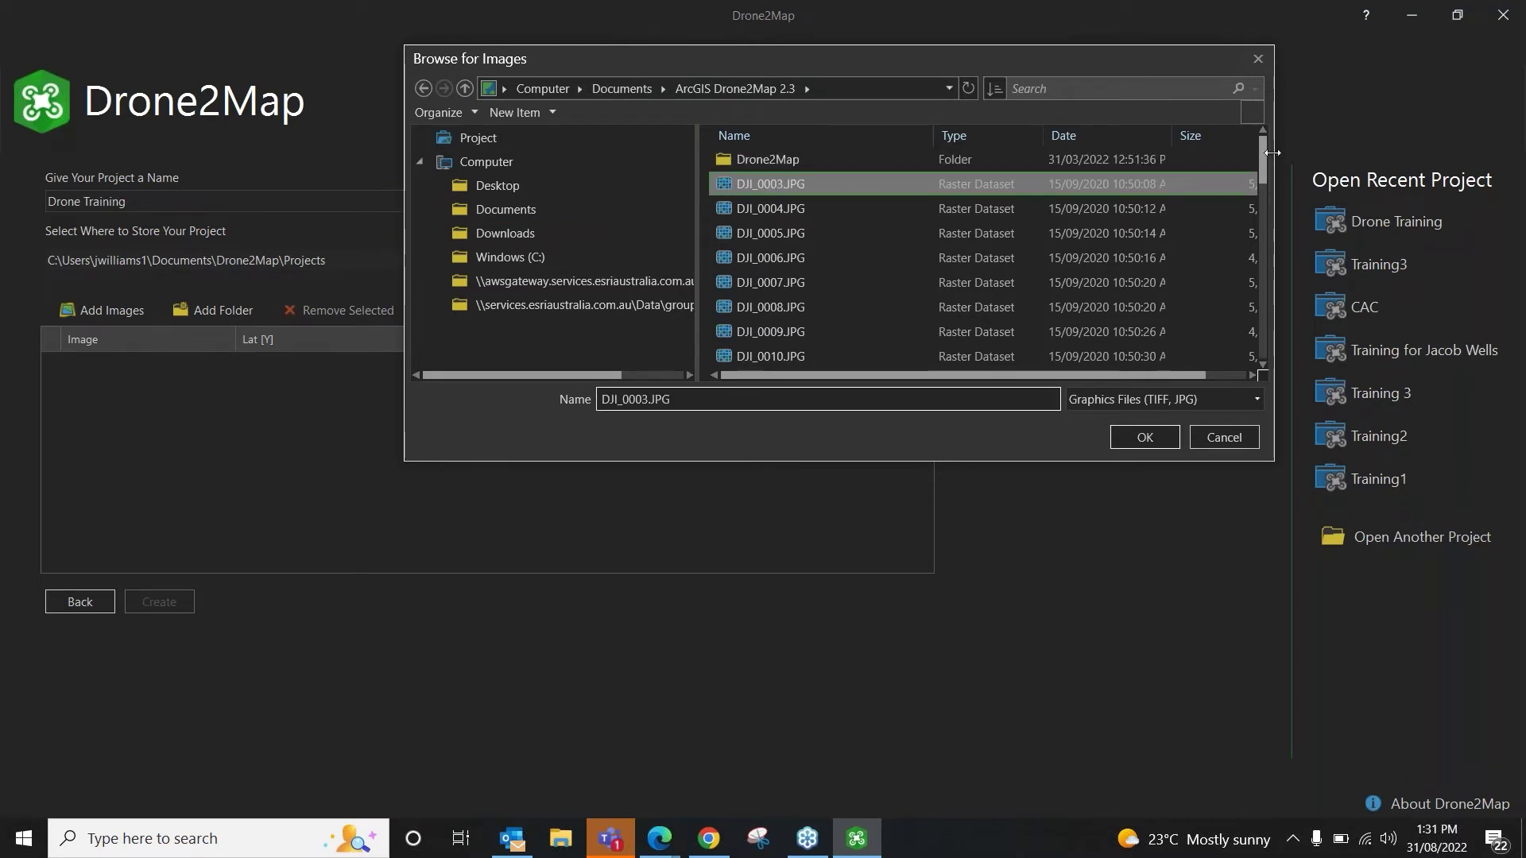
drag(1264, 156, 1289, 363)
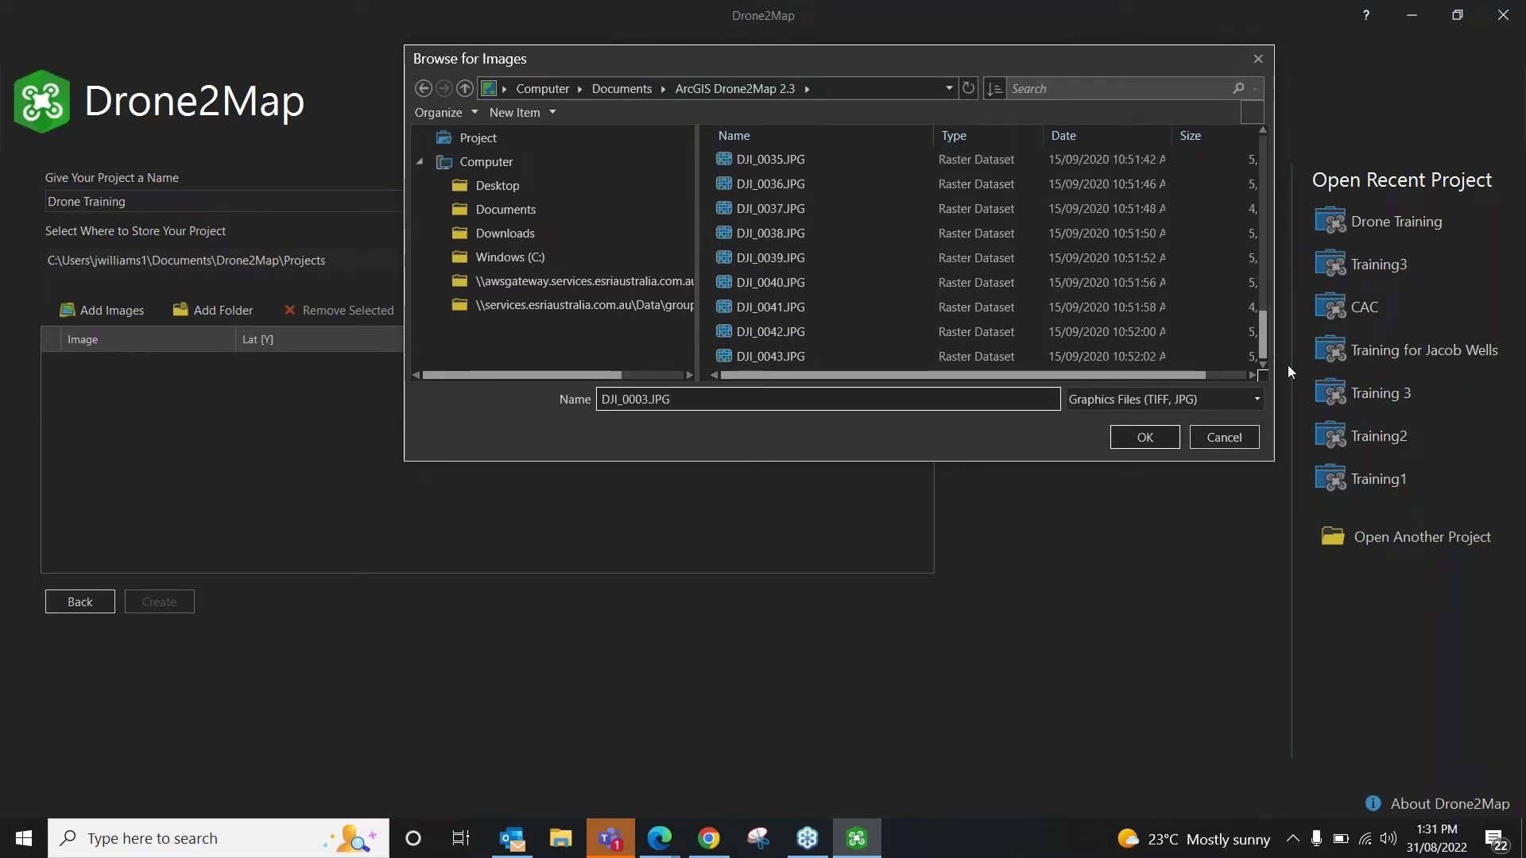
shift+click(893, 356)
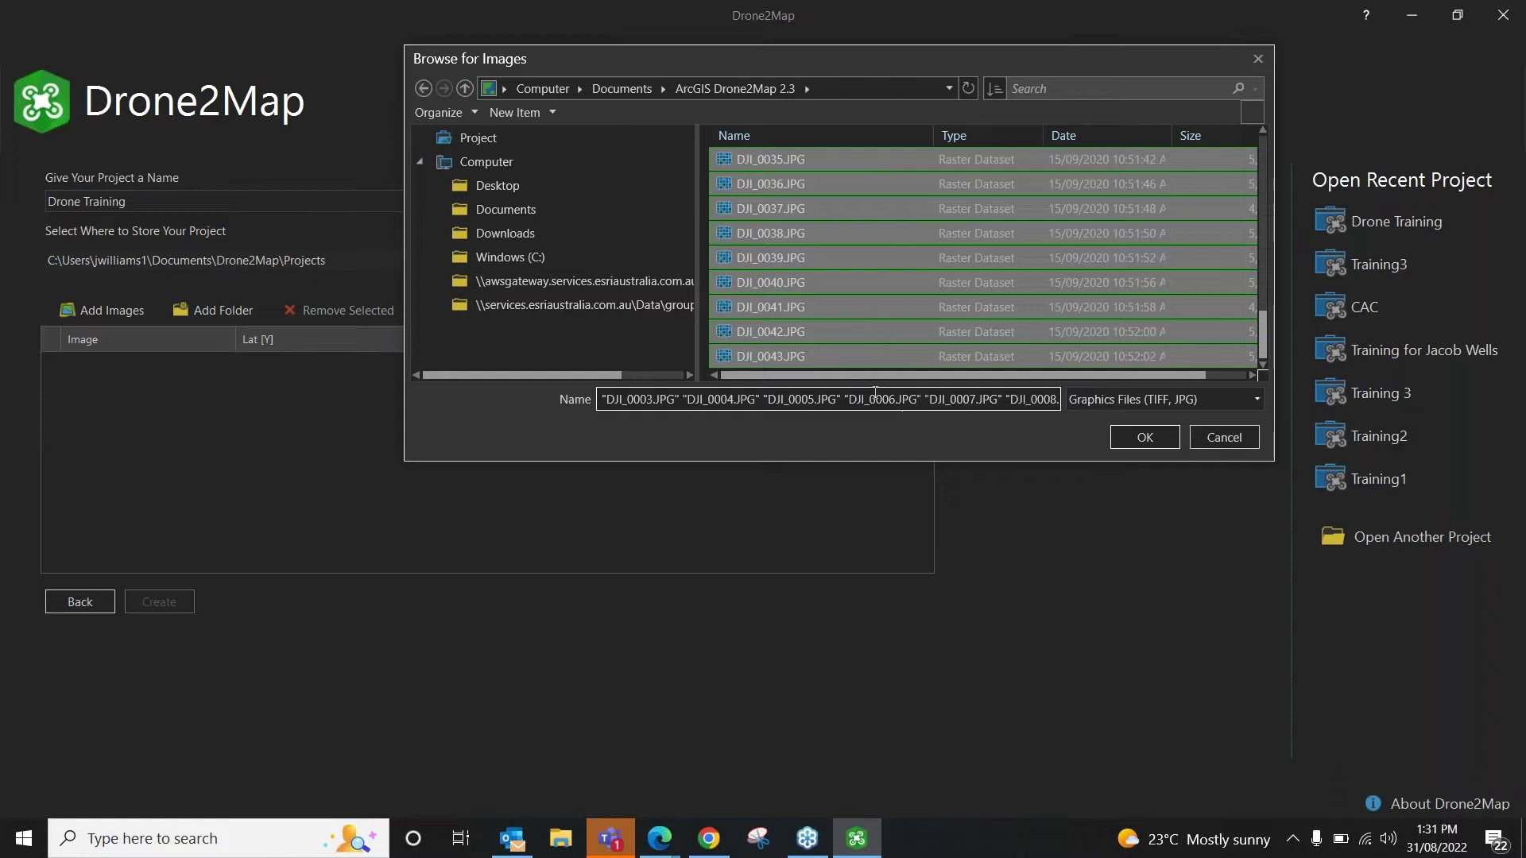
click(1142, 438)
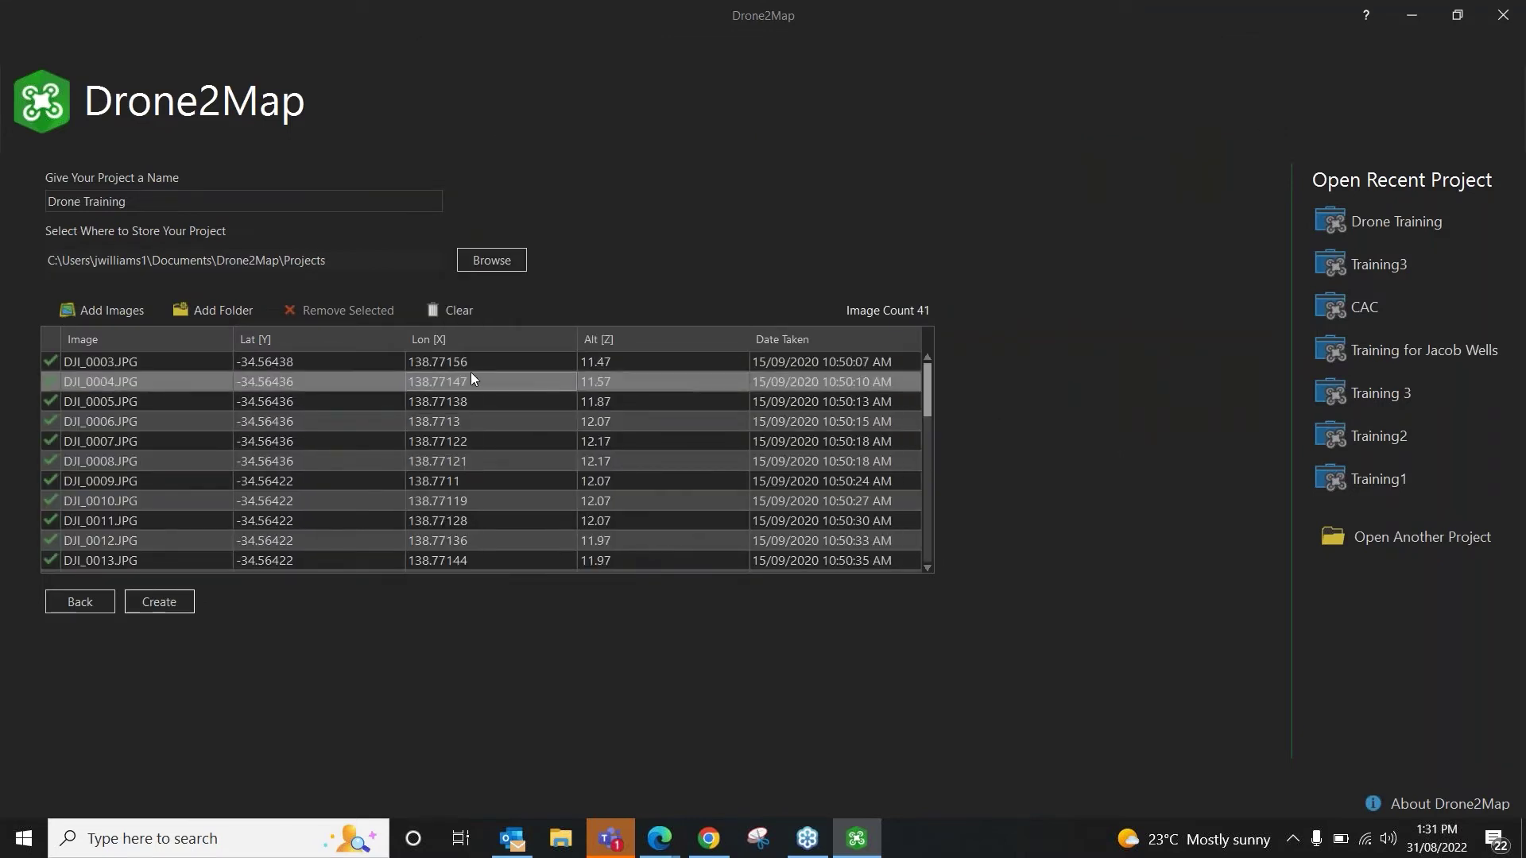
- Create the Drone Training project
scroll(392, 414, down, 9)
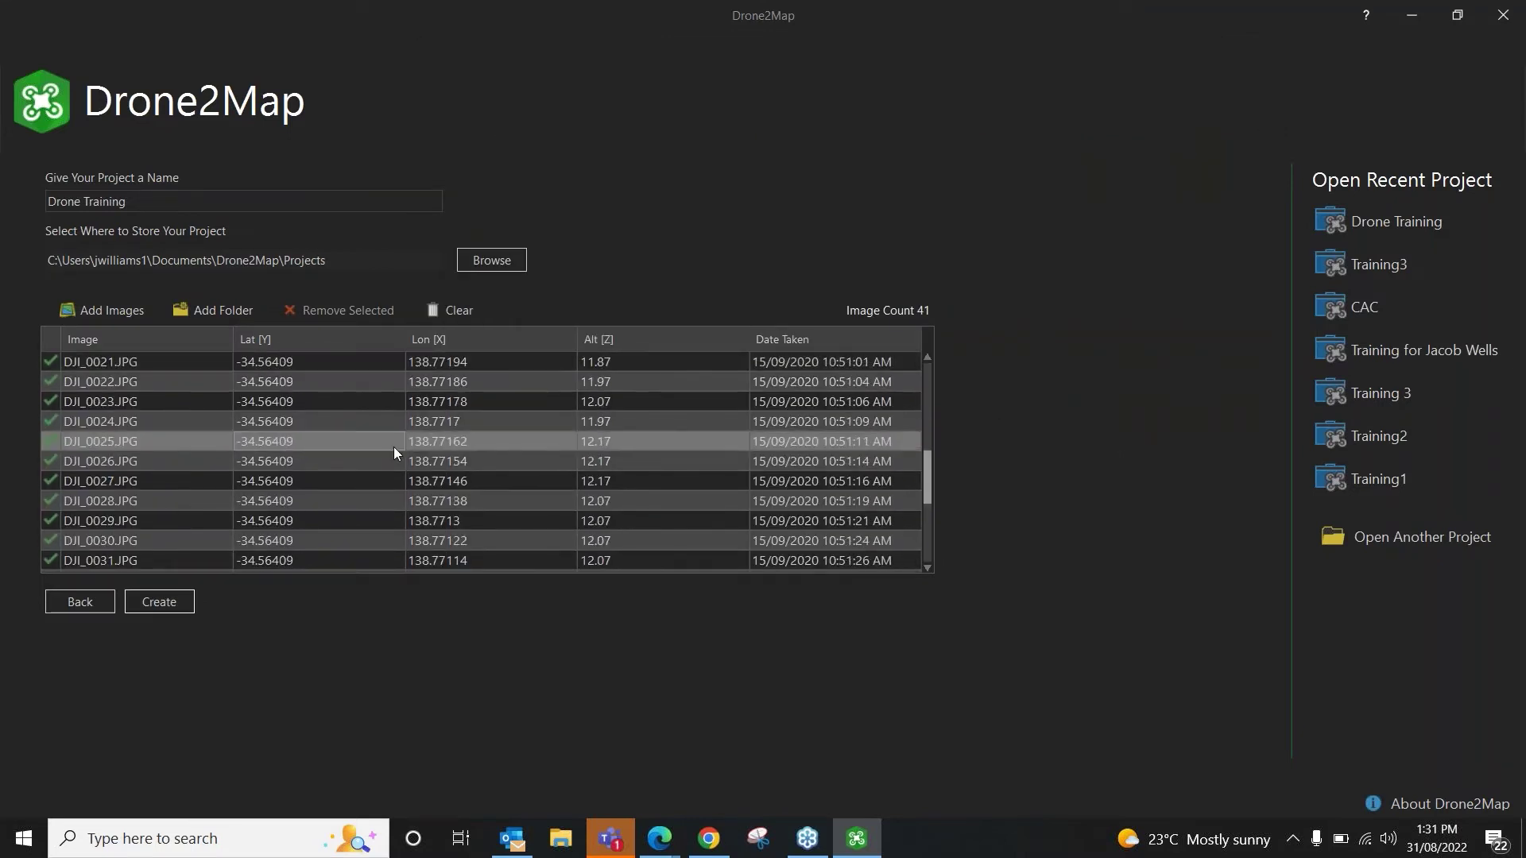
scroll(394, 461, up, 9)
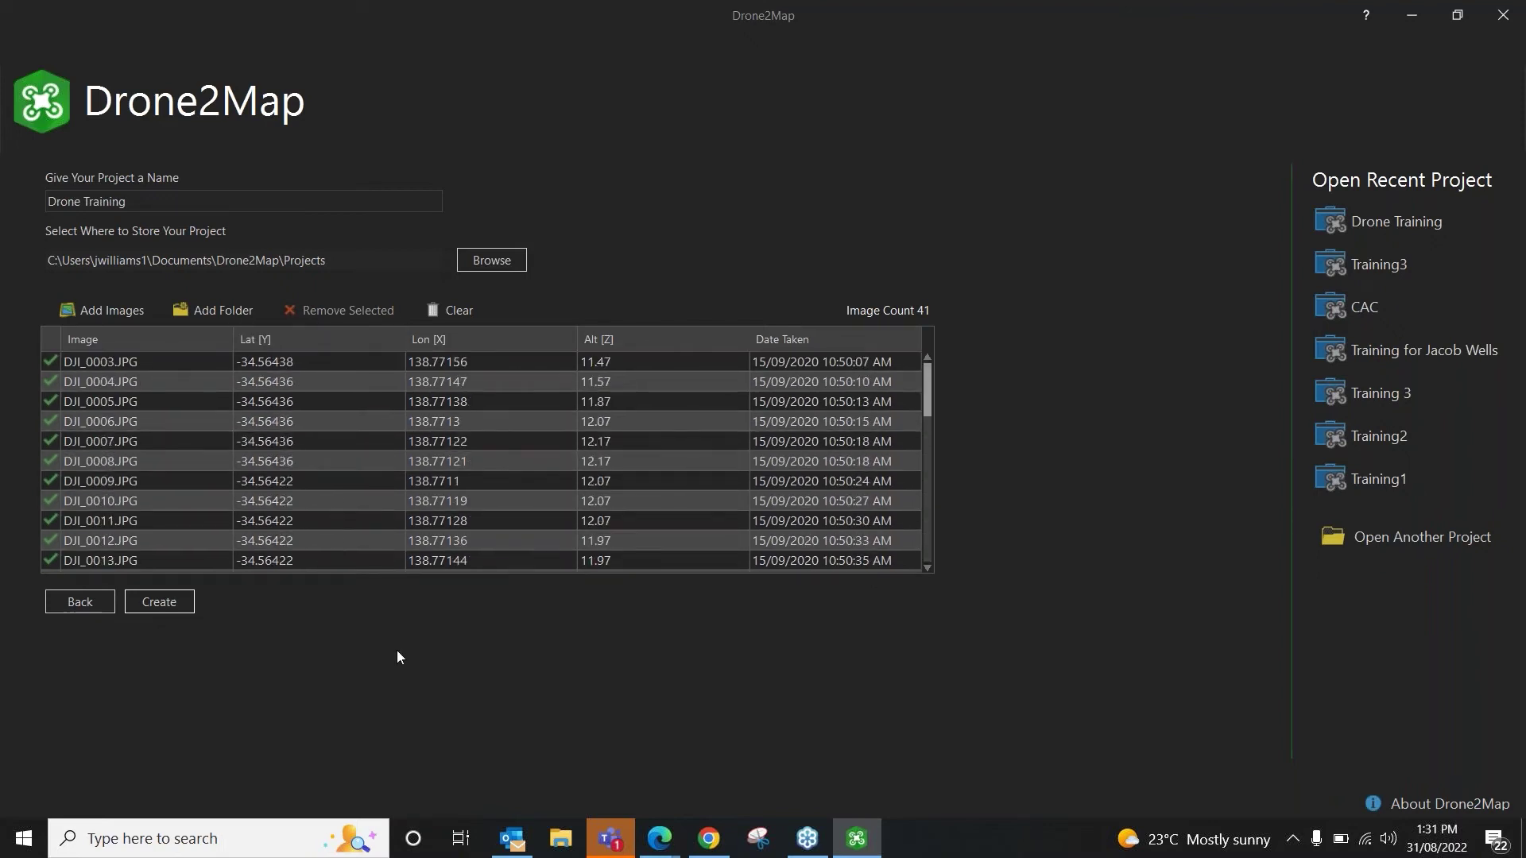
click(172, 603)
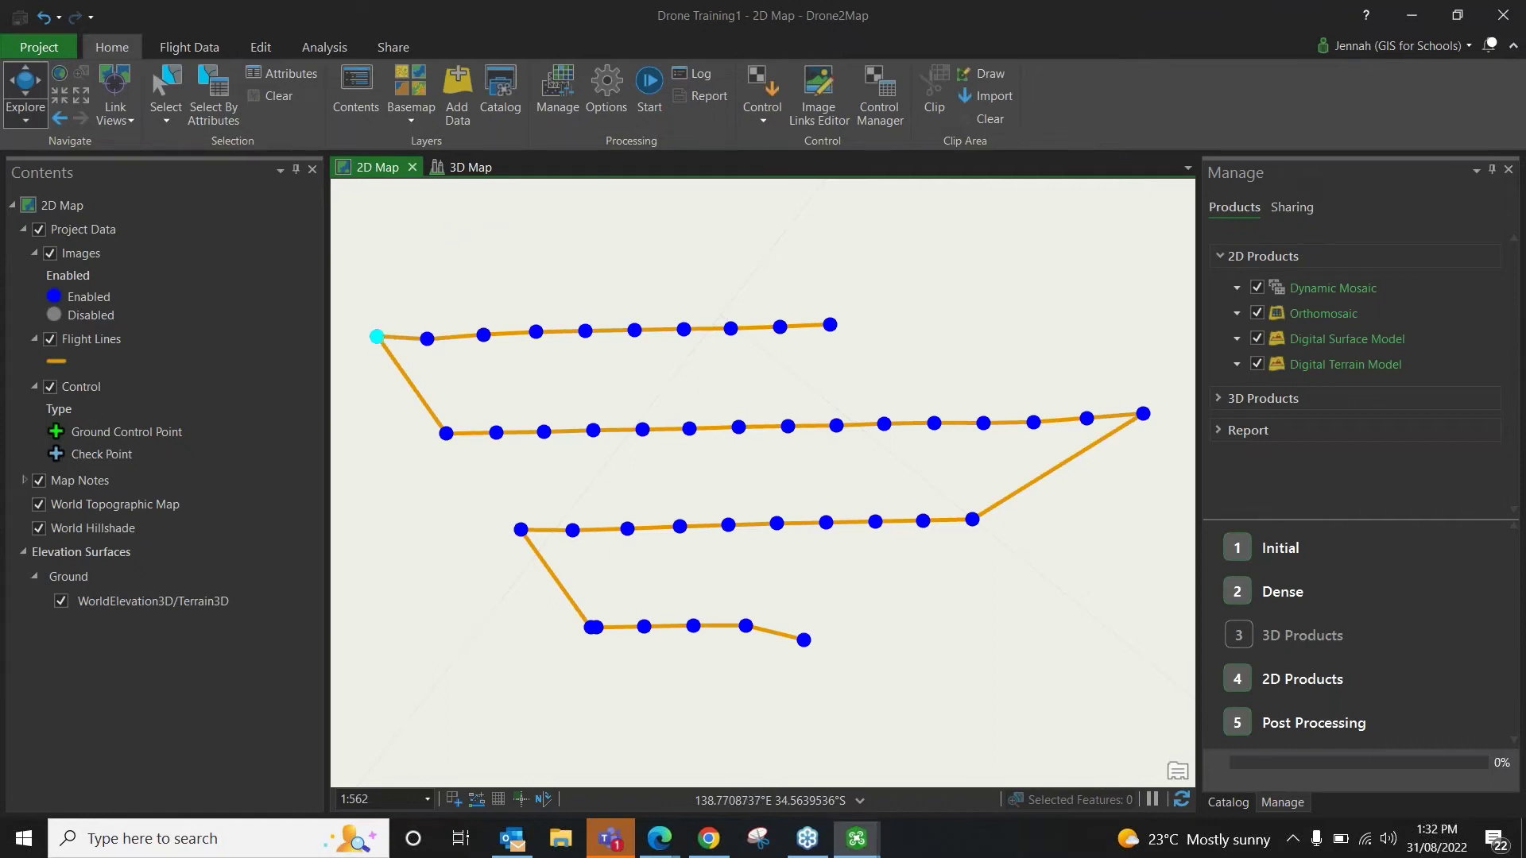
- Preview flight-point photos DJI_0030 to DJI_0034 in the Image Viewer, then close it
click(376, 337)
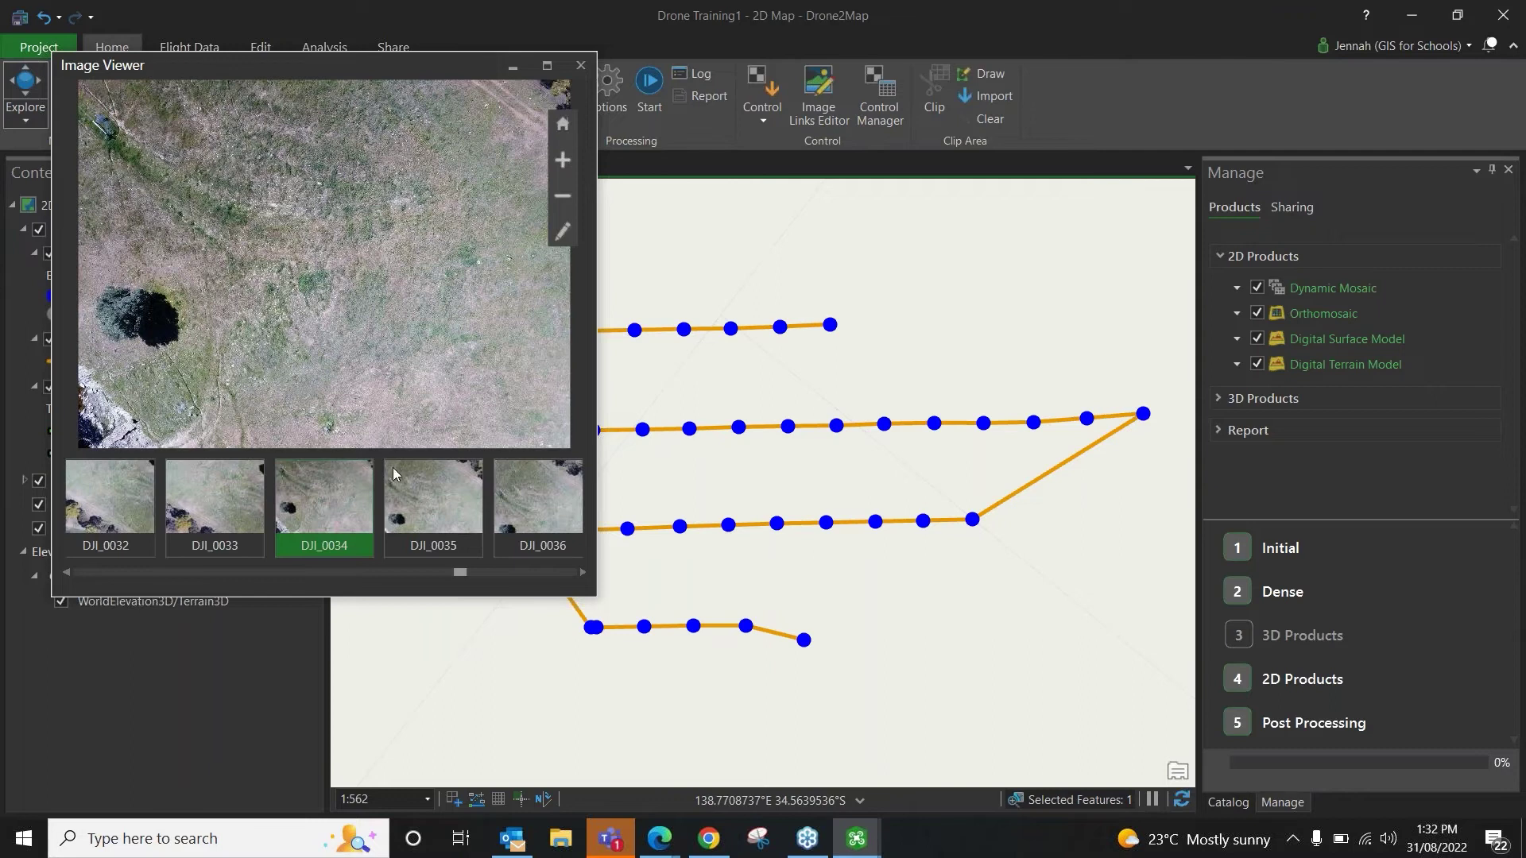
click(240, 488)
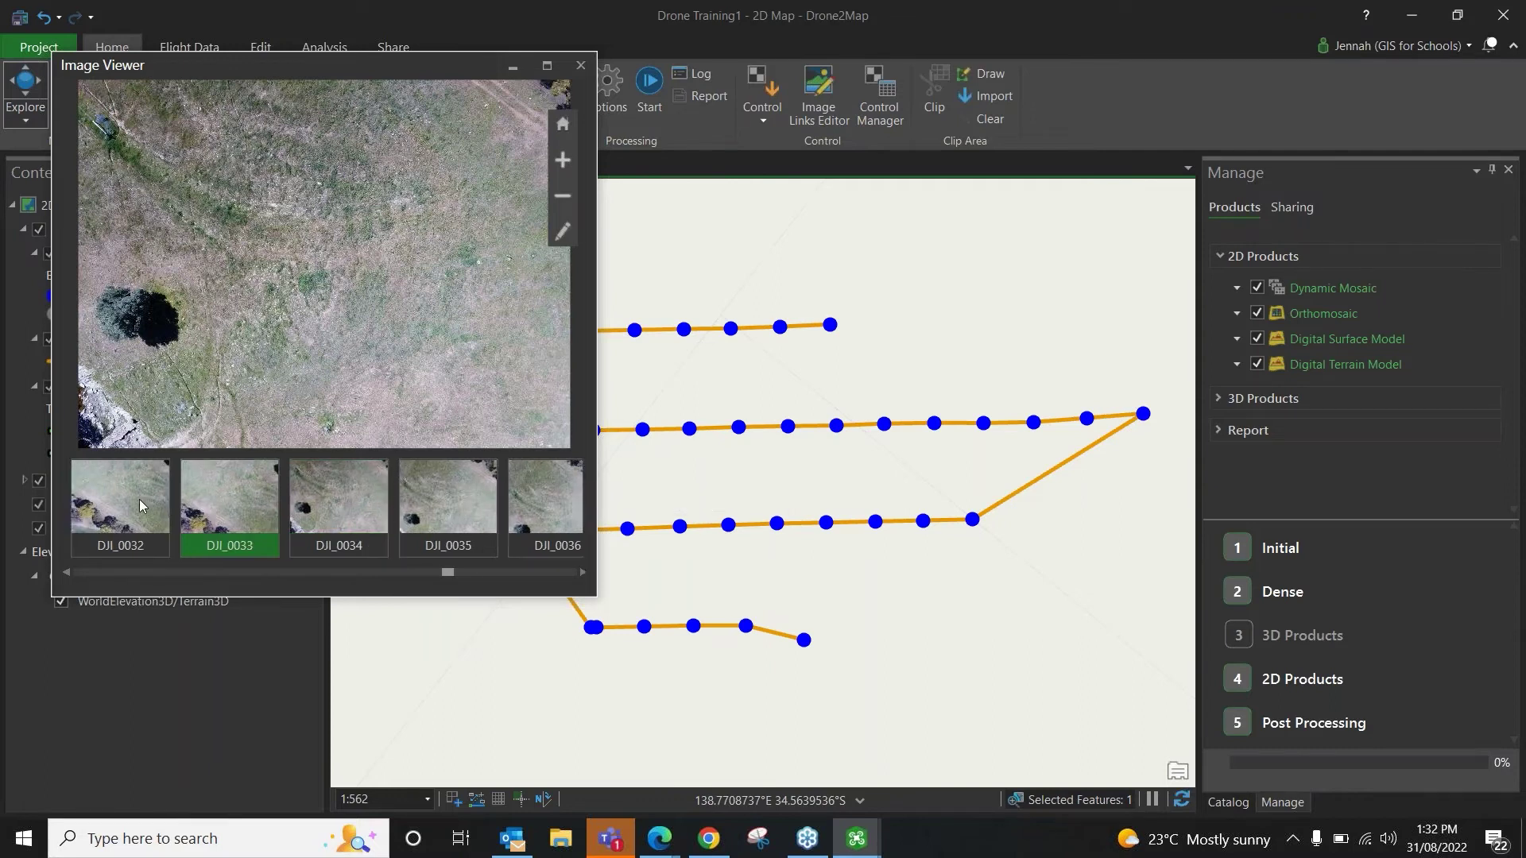
click(204, 488)
click(283, 493)
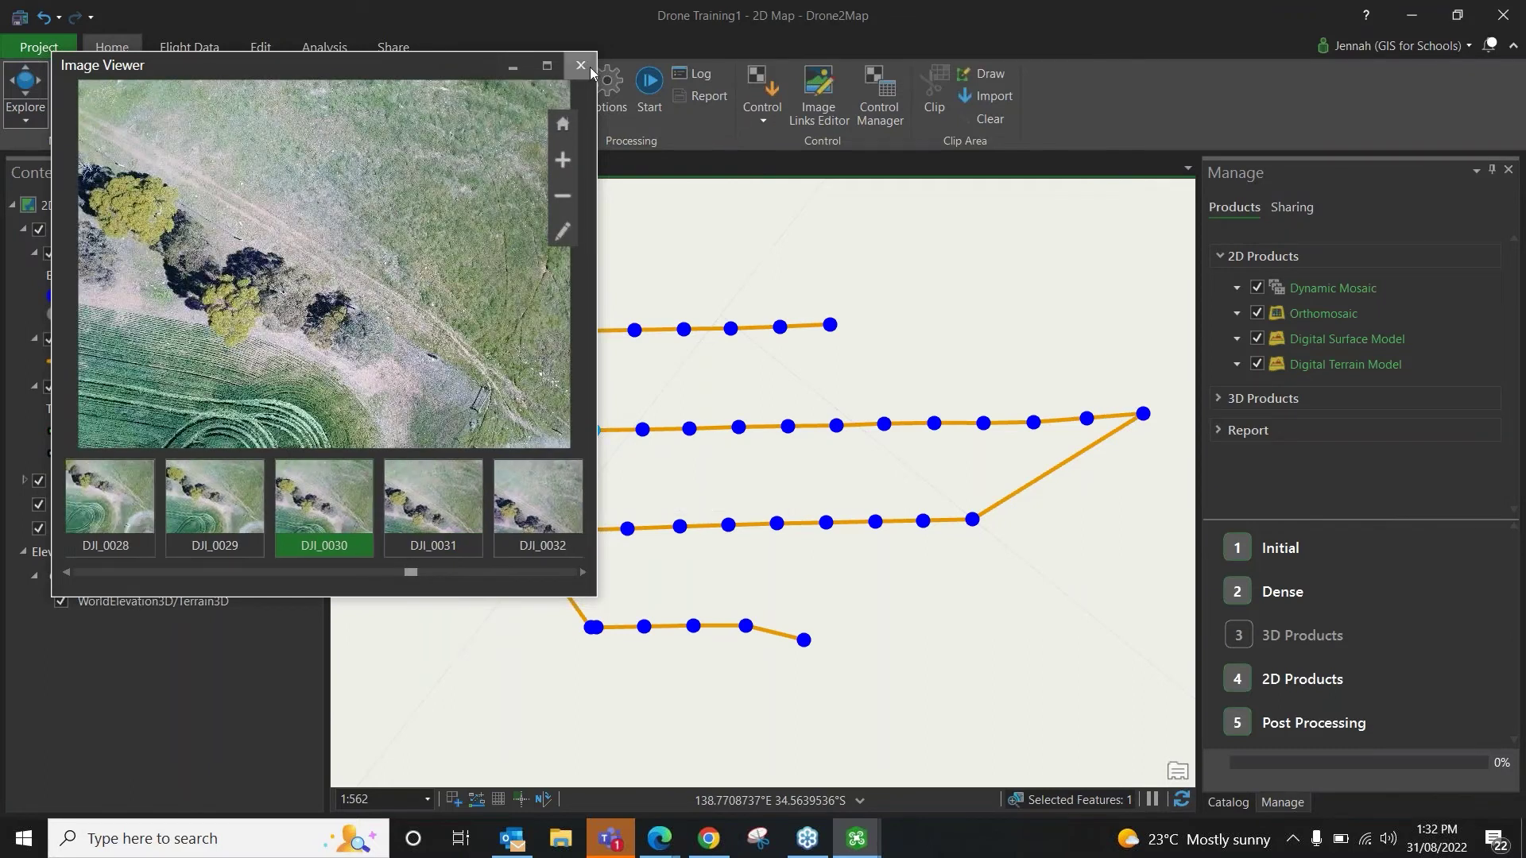
click(587, 70)
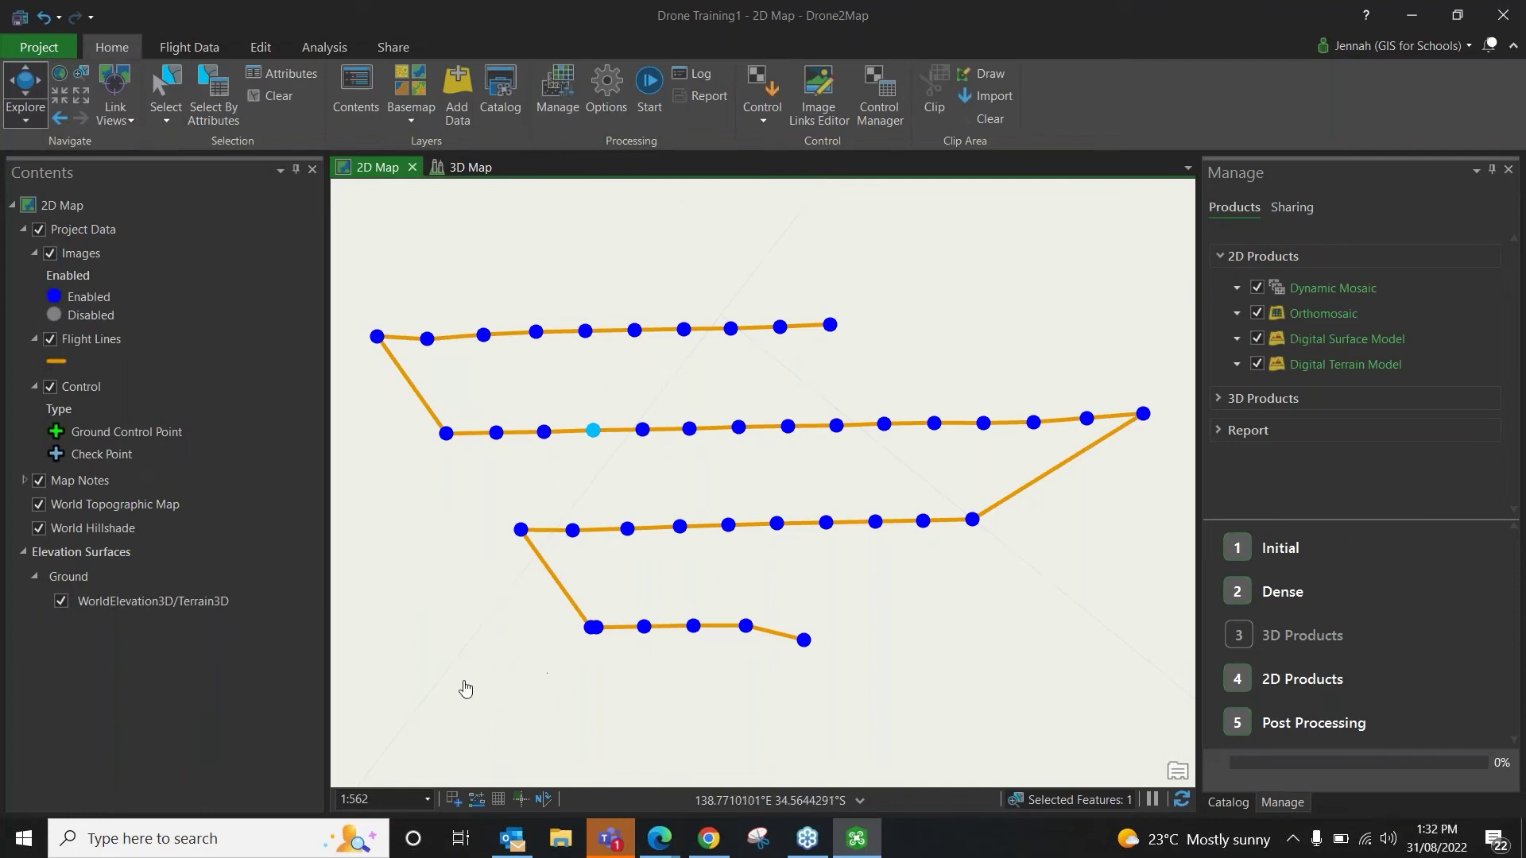
- Change the 2D map basemap from topographic to Imagery
click(411, 110)
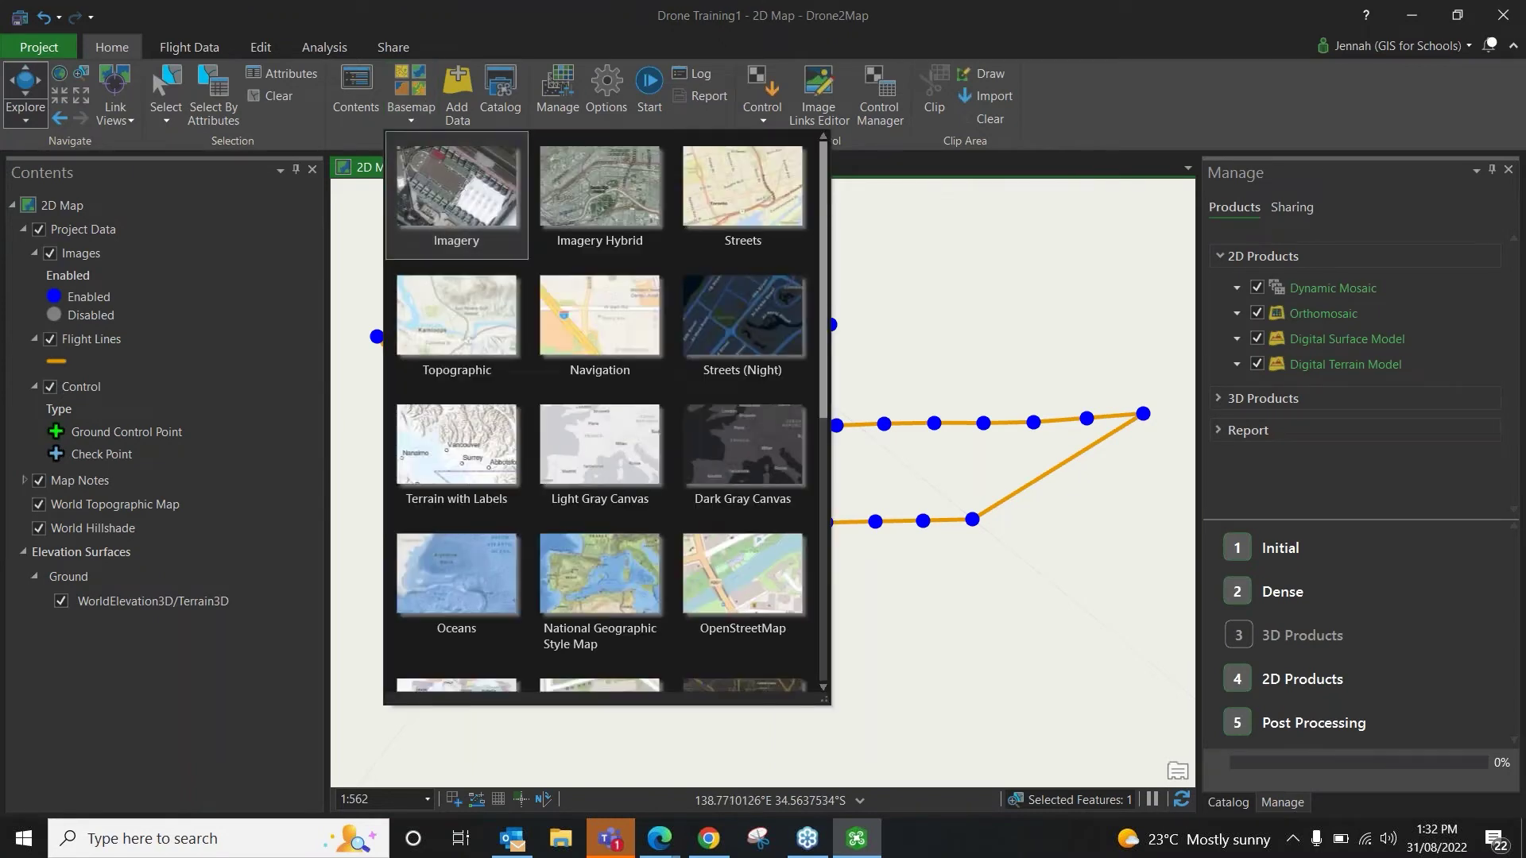
click(456, 191)
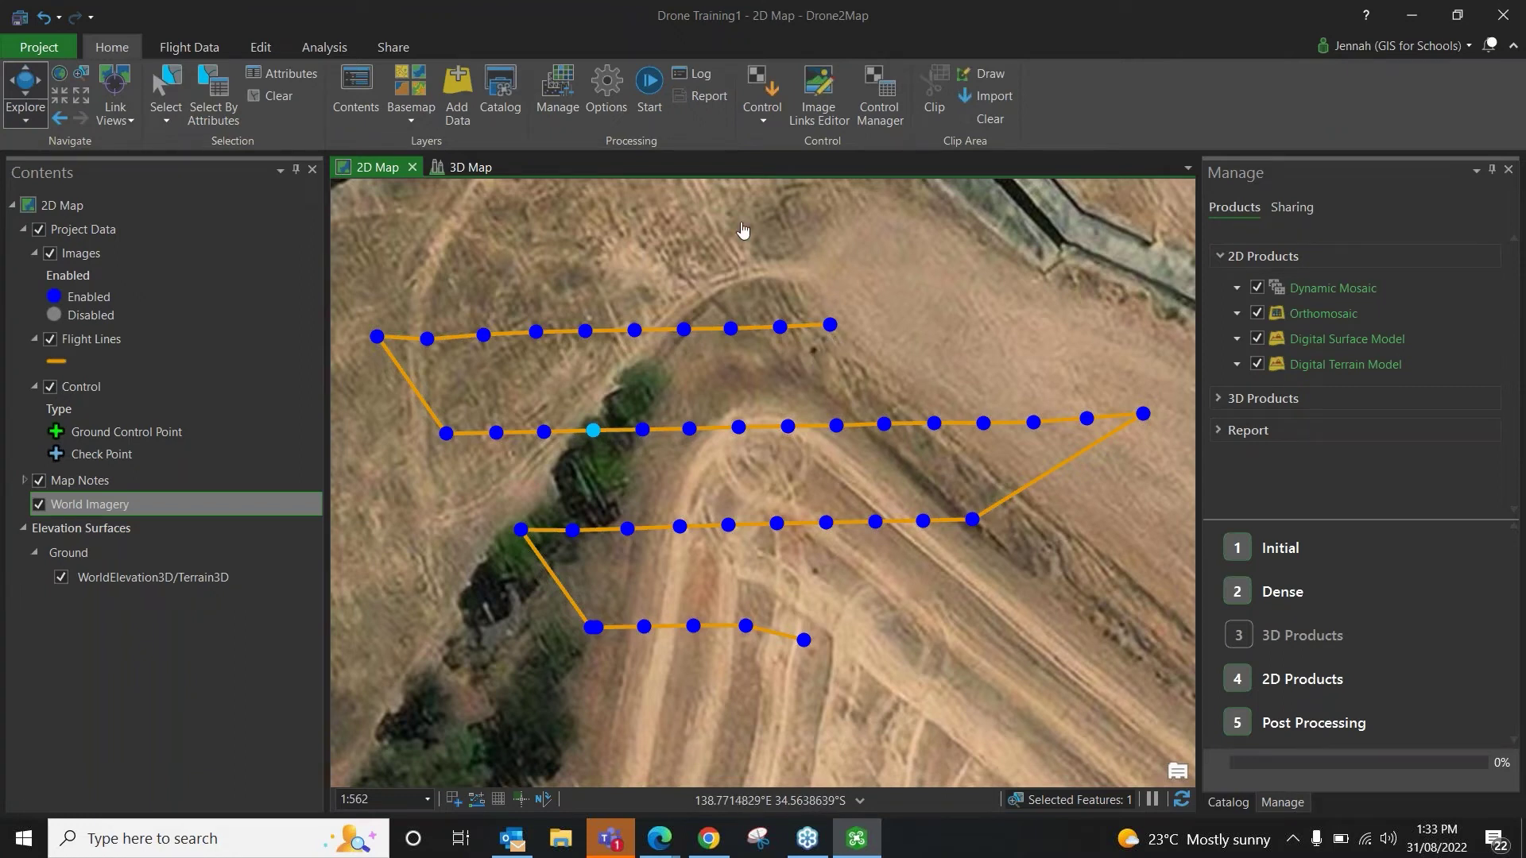
- Place a ground control point on the map below the east end of the top flight line
click(763, 116)
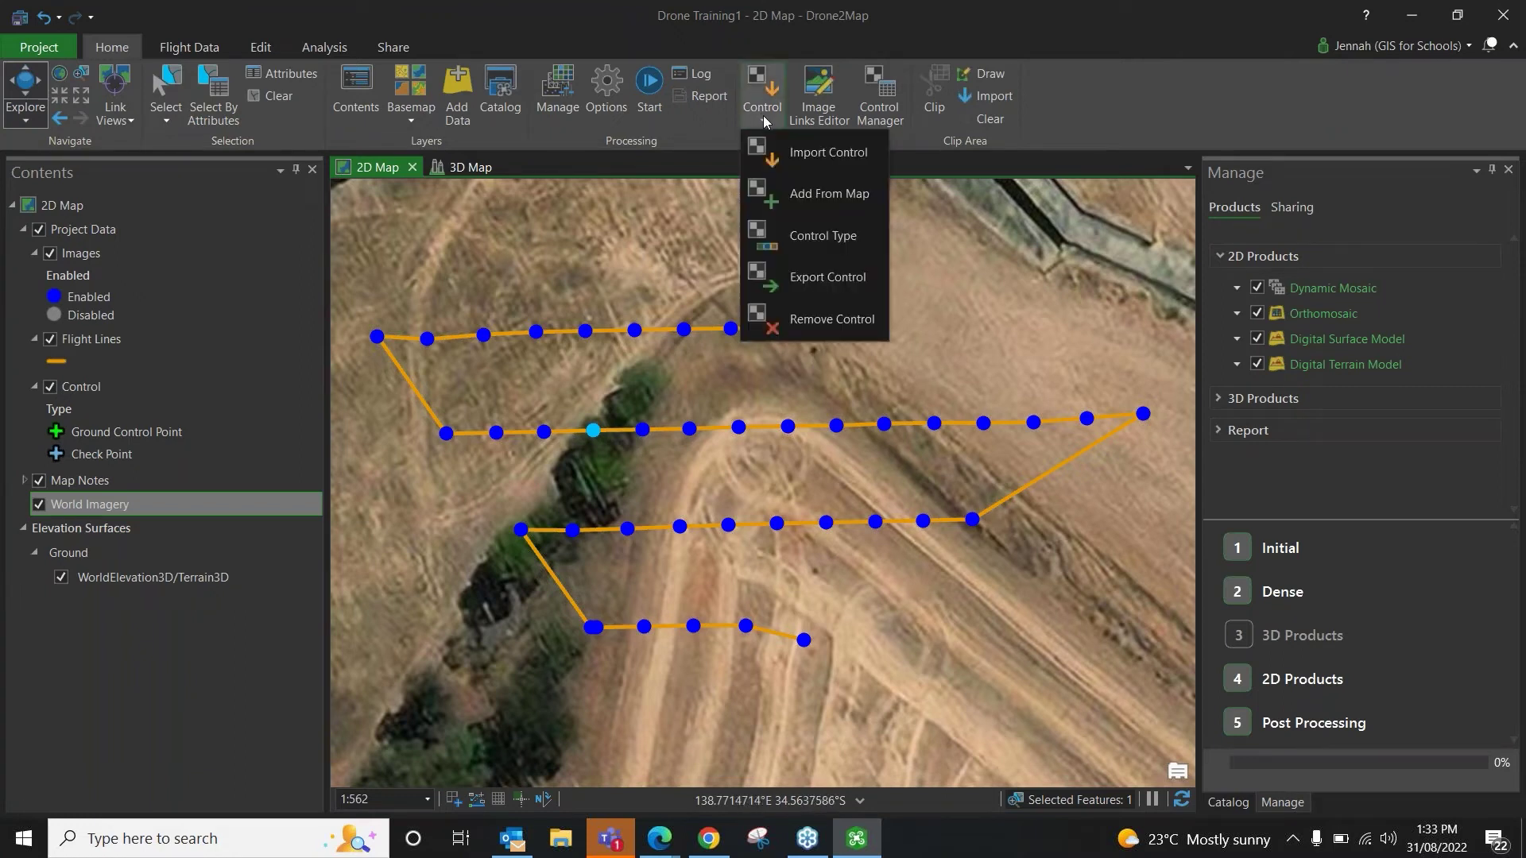
click(839, 195)
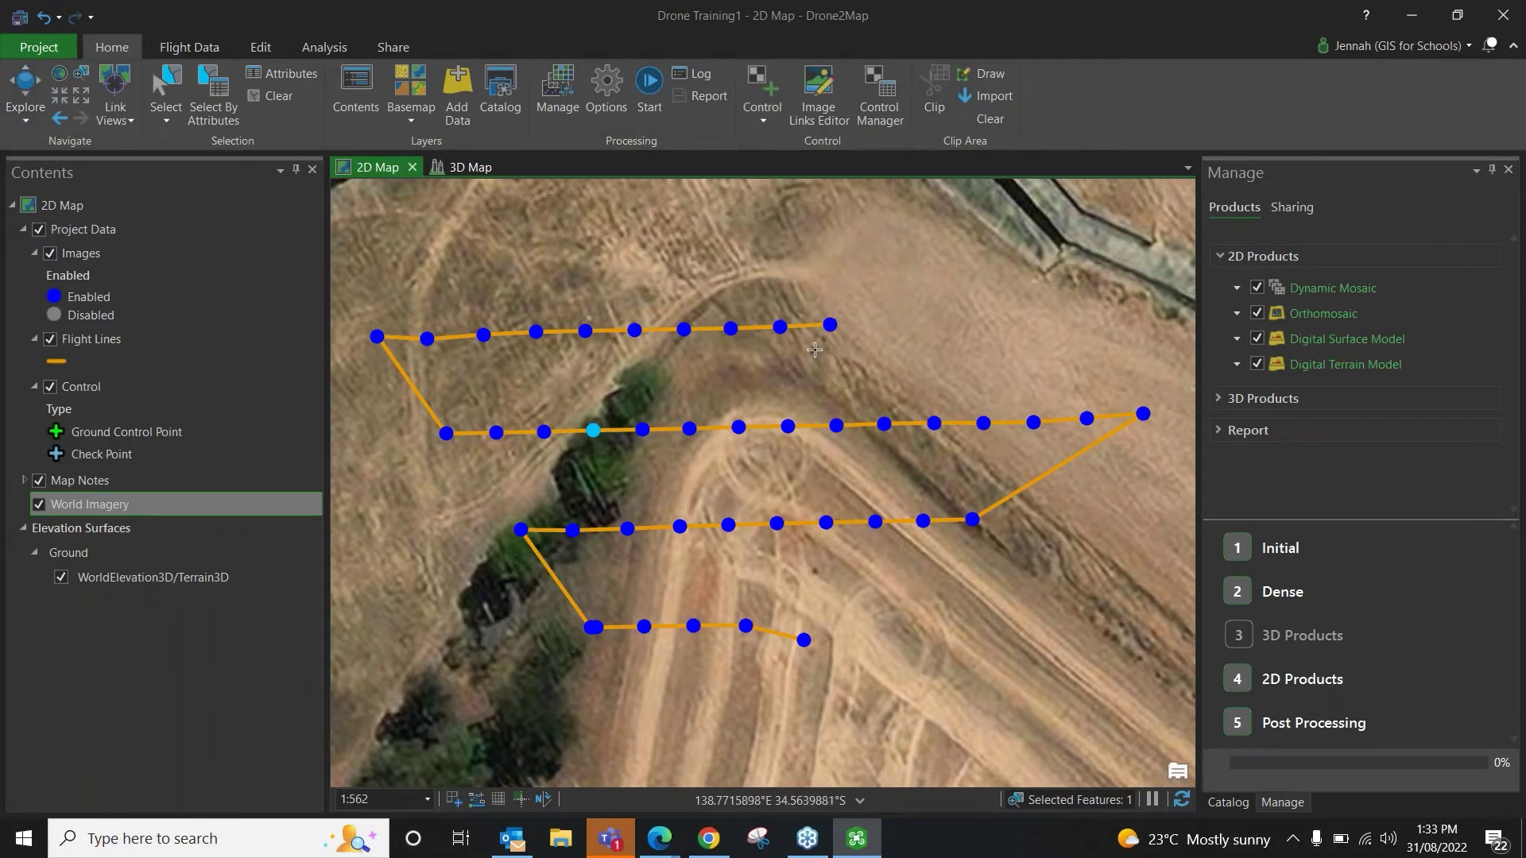
click(815, 349)
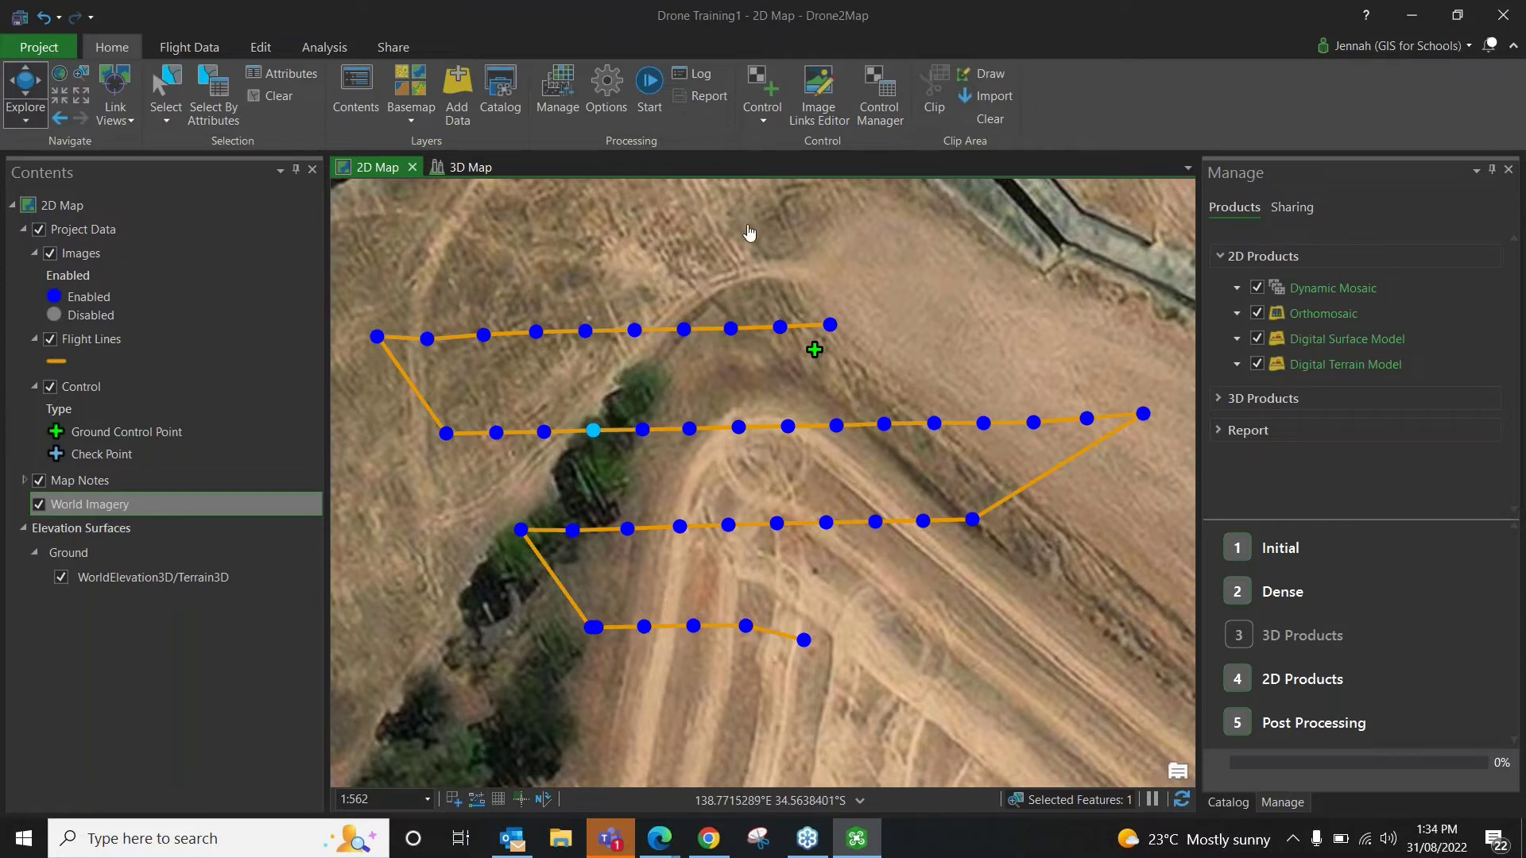
click(563, 94)
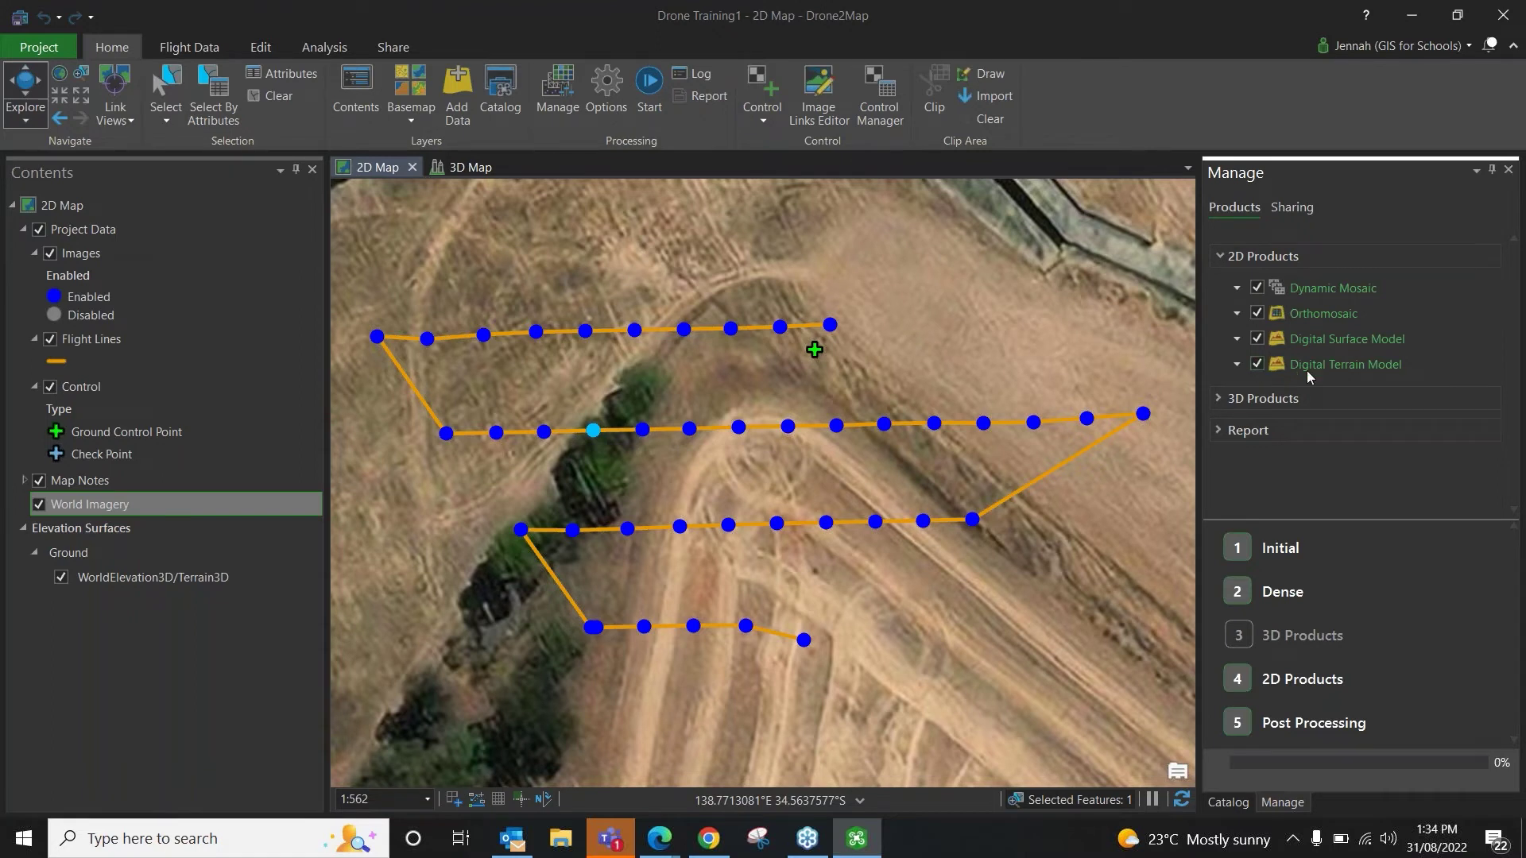
- Check the 3D Products list, then start processing the 2D orthomosaic, DSM and DTM
click(1265, 400)
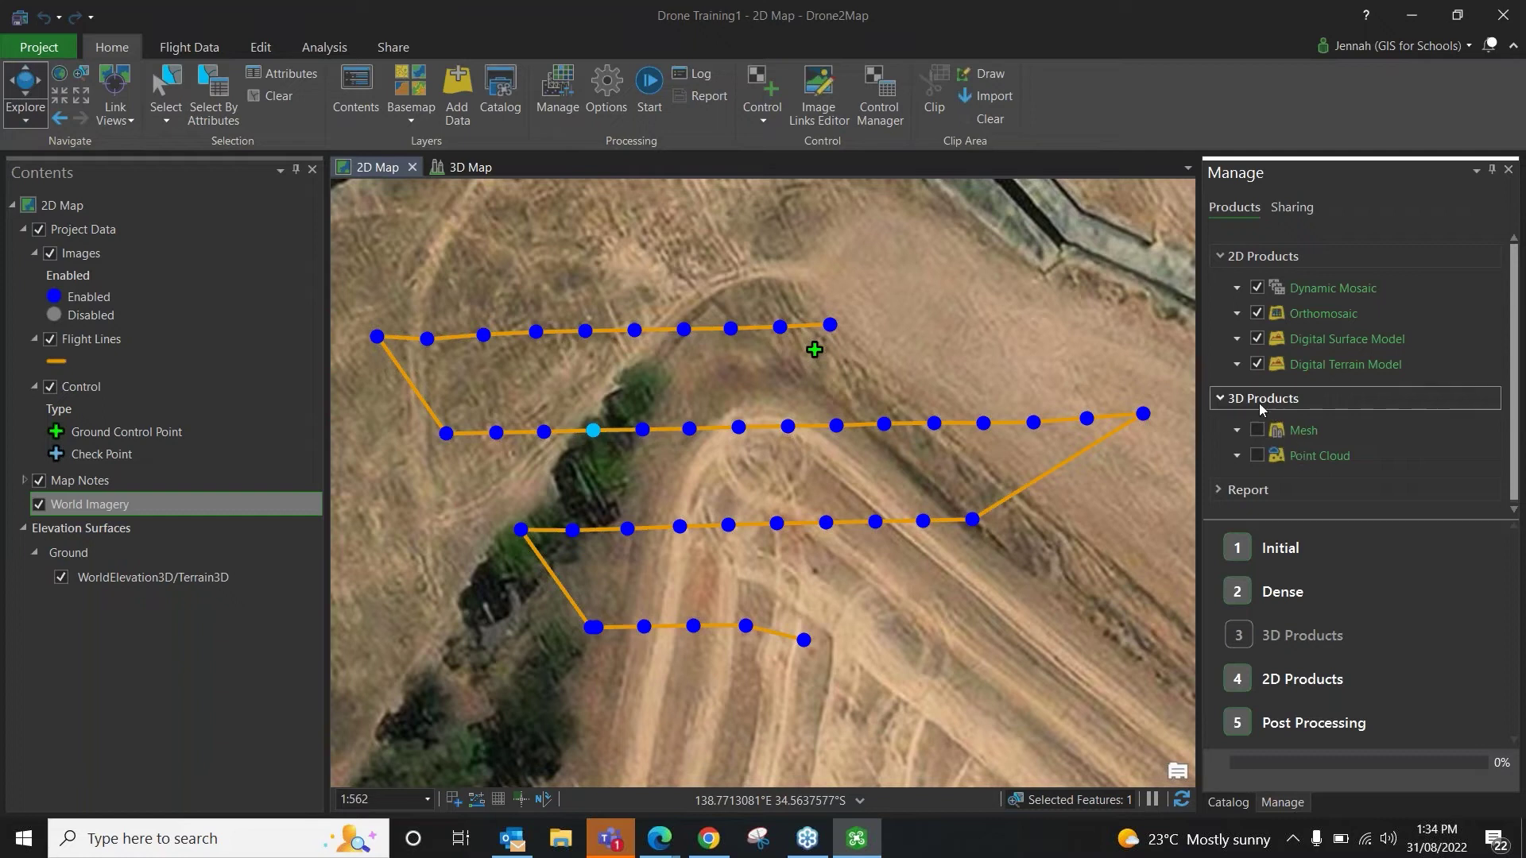
click(1257, 400)
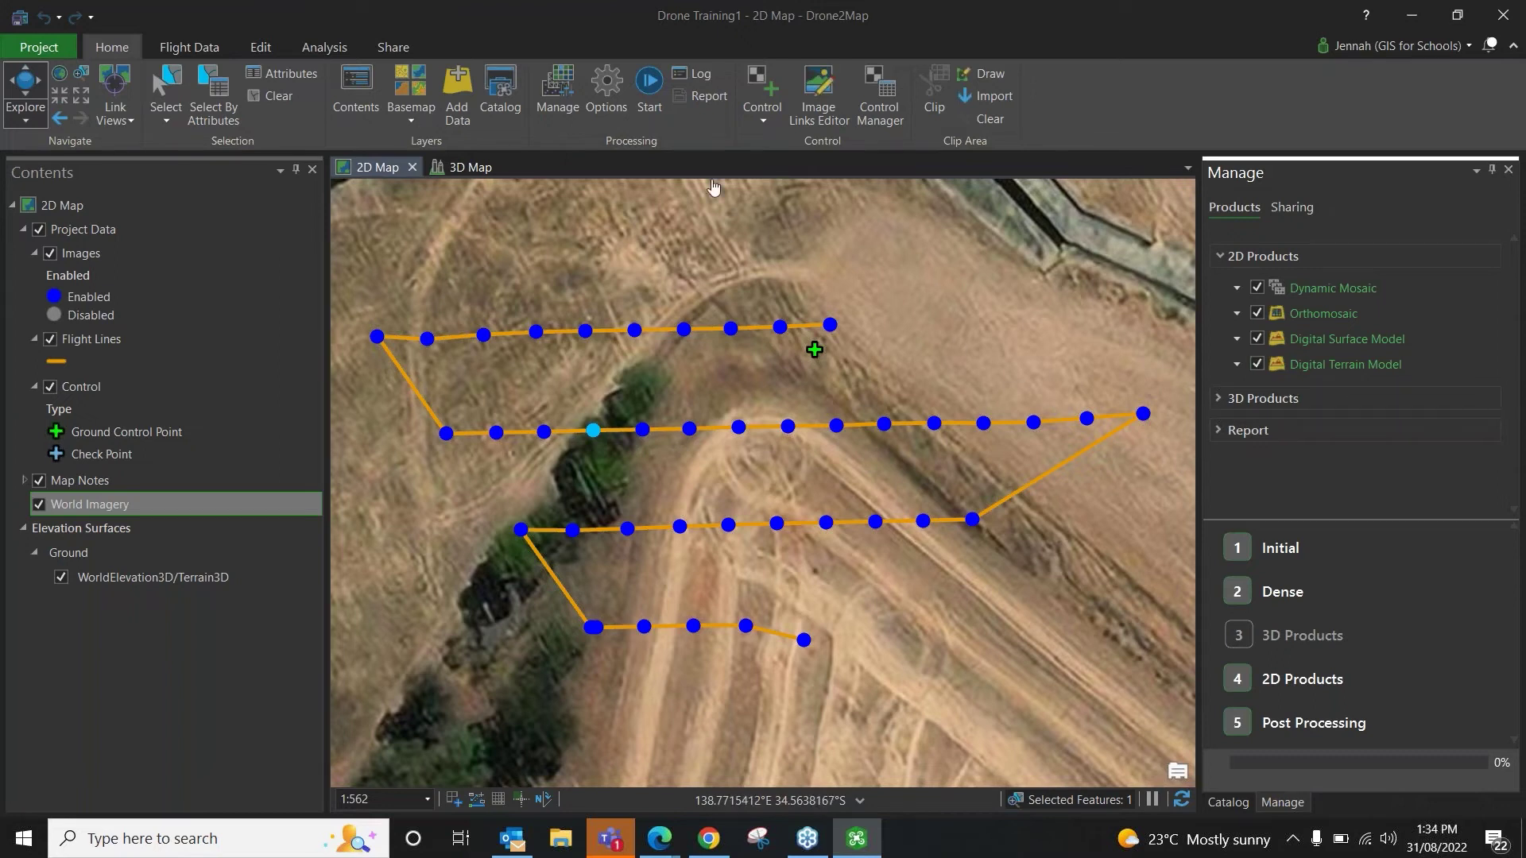
click(649, 80)
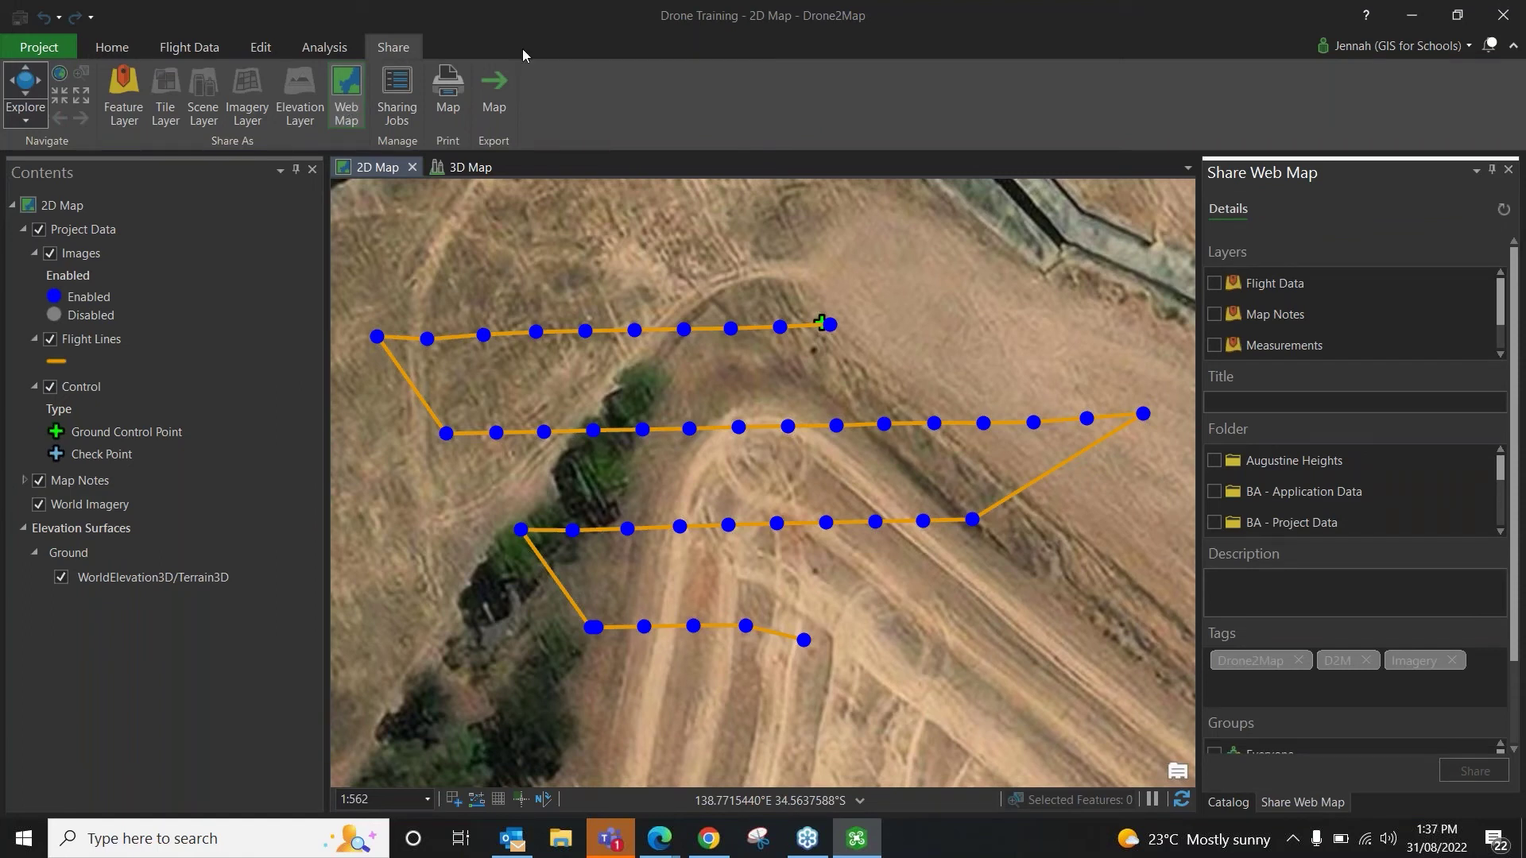
- Include the Map Notes and Measurements layers alongside Flight Data in the shared web map
click(1215, 314)
scroll(1222, 341, down, 1)
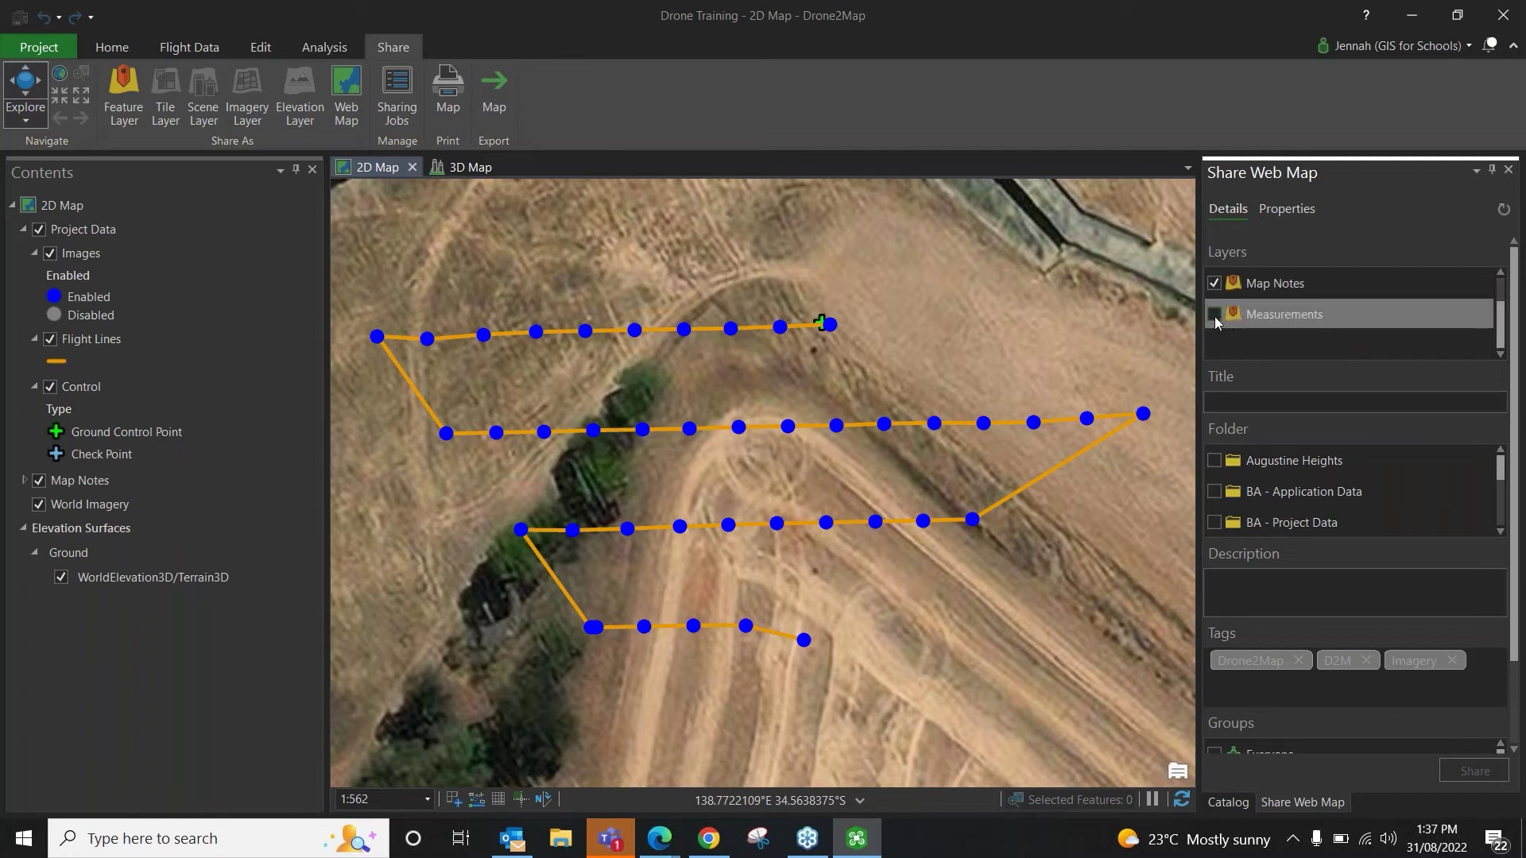
scroll(1264, 329, up, 1)
click(1285, 341)
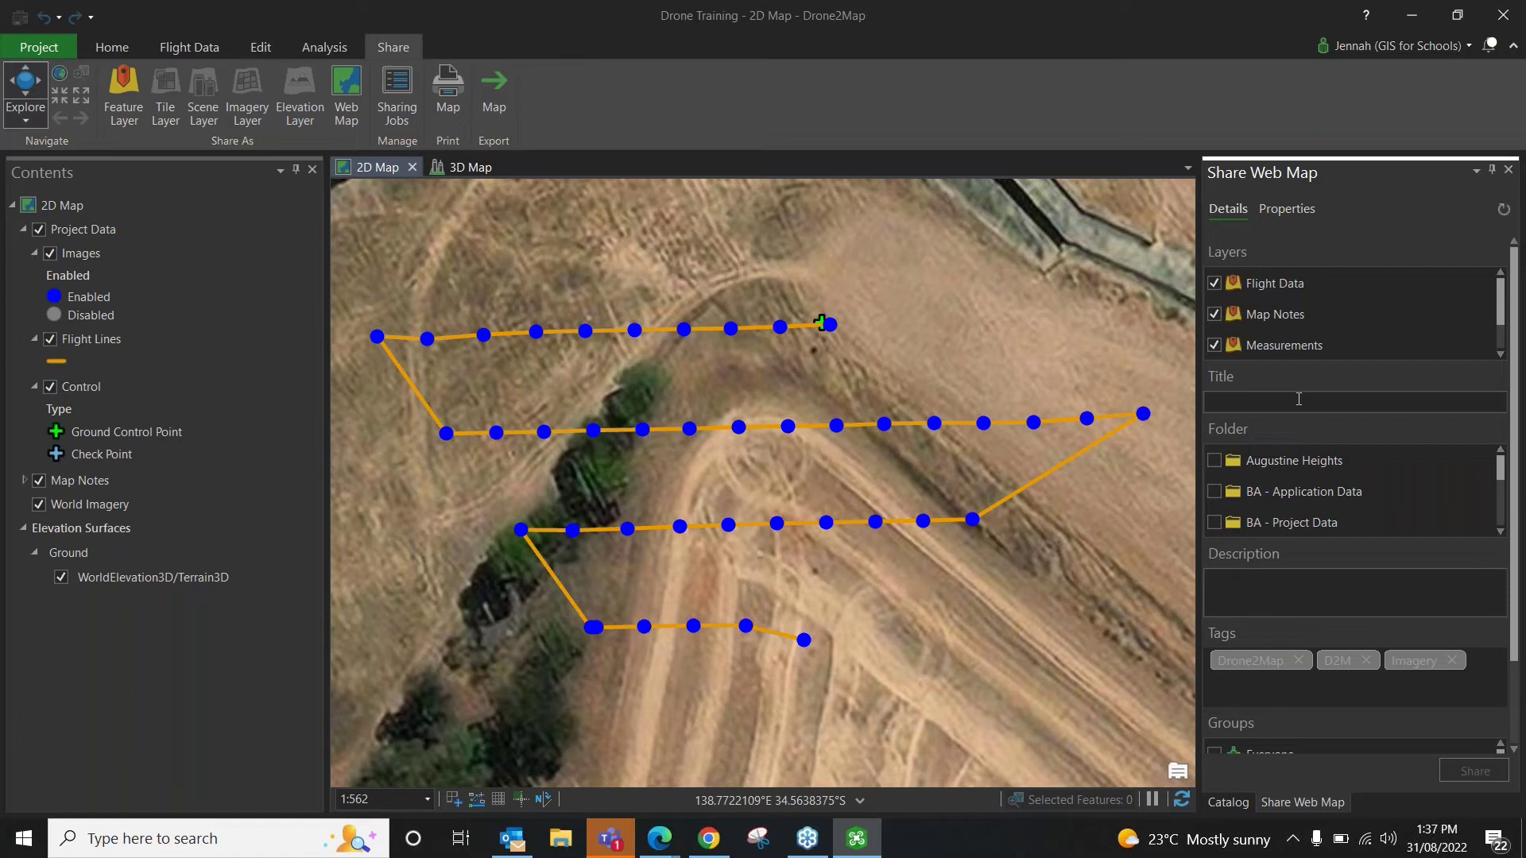
- Title the web map 'Drone Training' and share it to the Training folder
text(Drone Training)
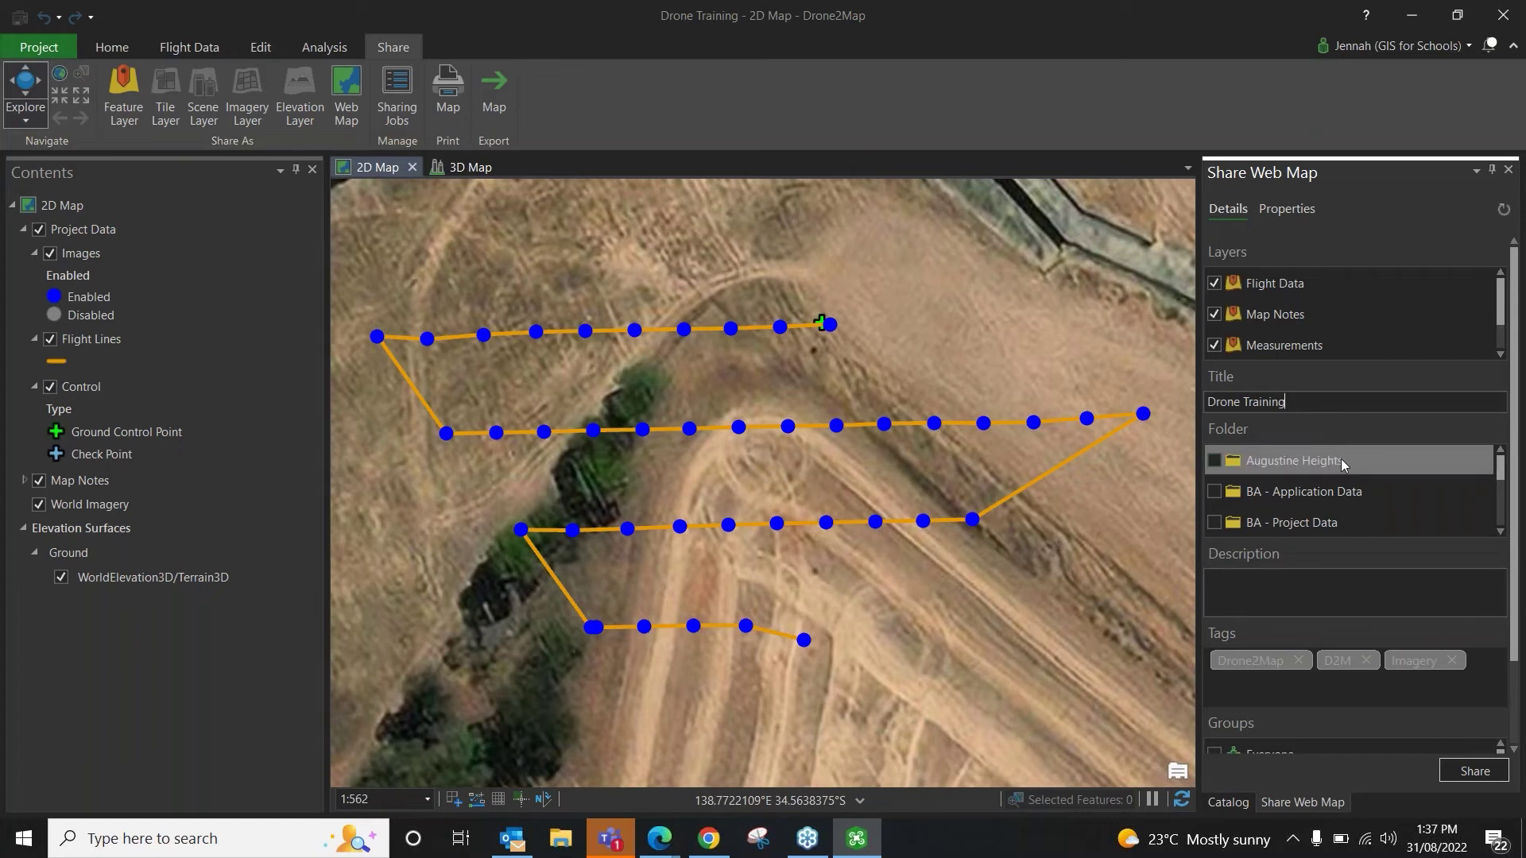
scroll(1344, 477, down, 10)
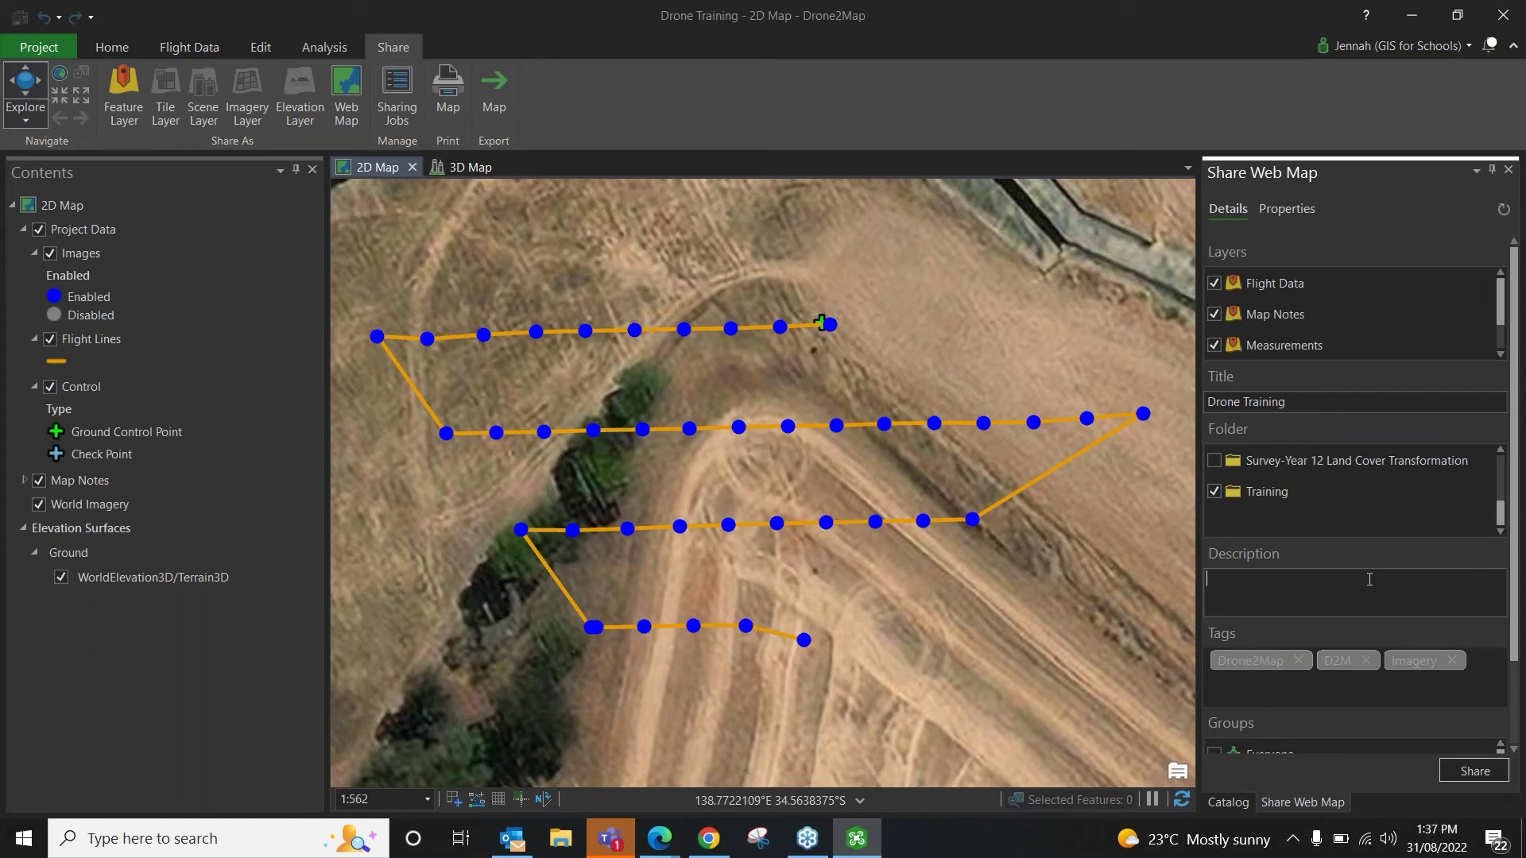
scroll(1370, 580, down, 3)
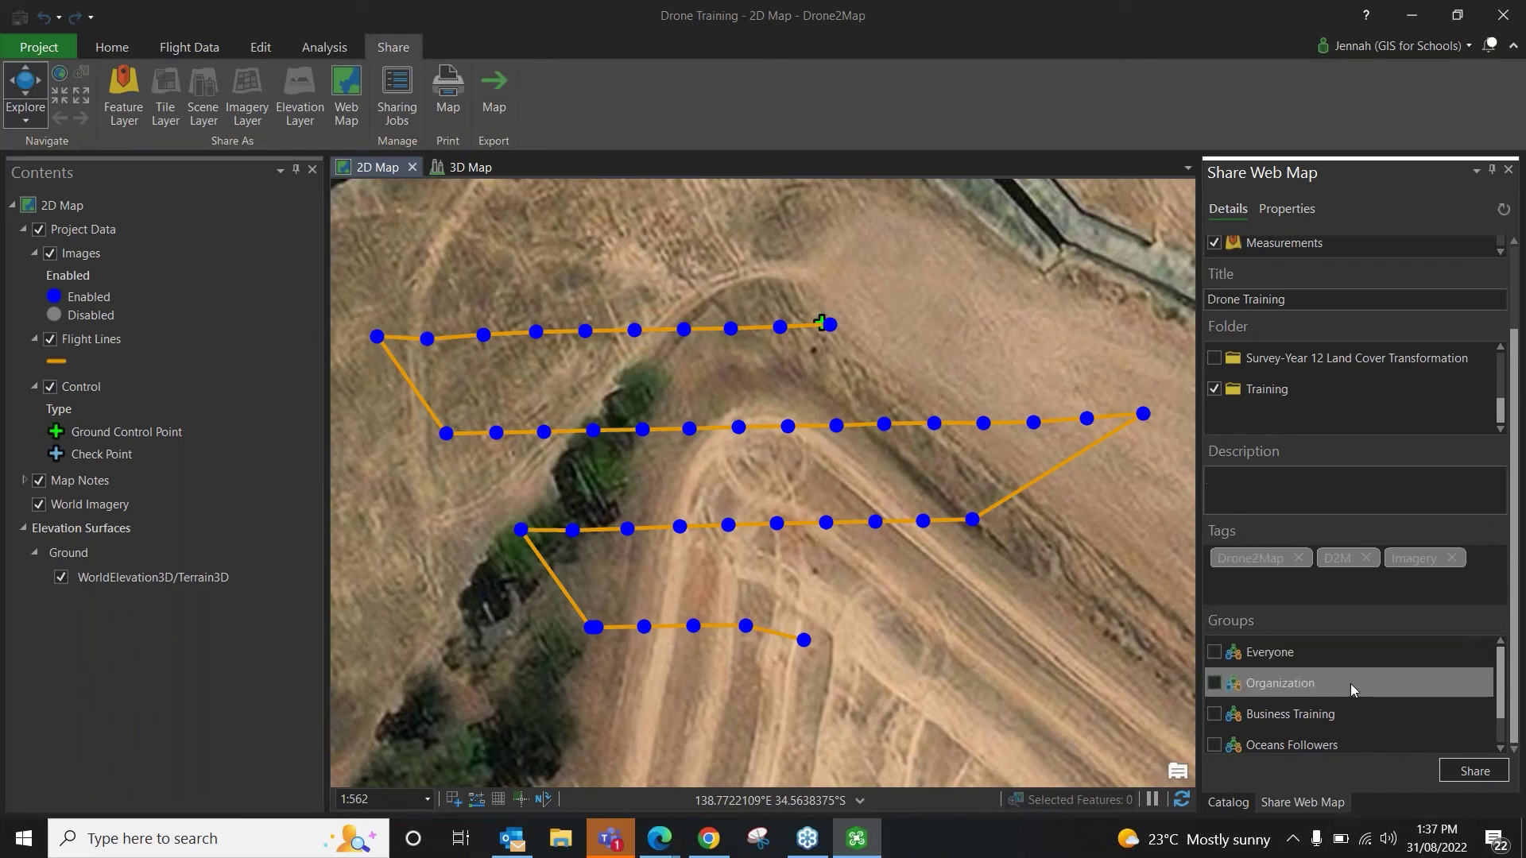
scroll(1352, 684, down, 1)
scroll(1356, 704, up, 1)
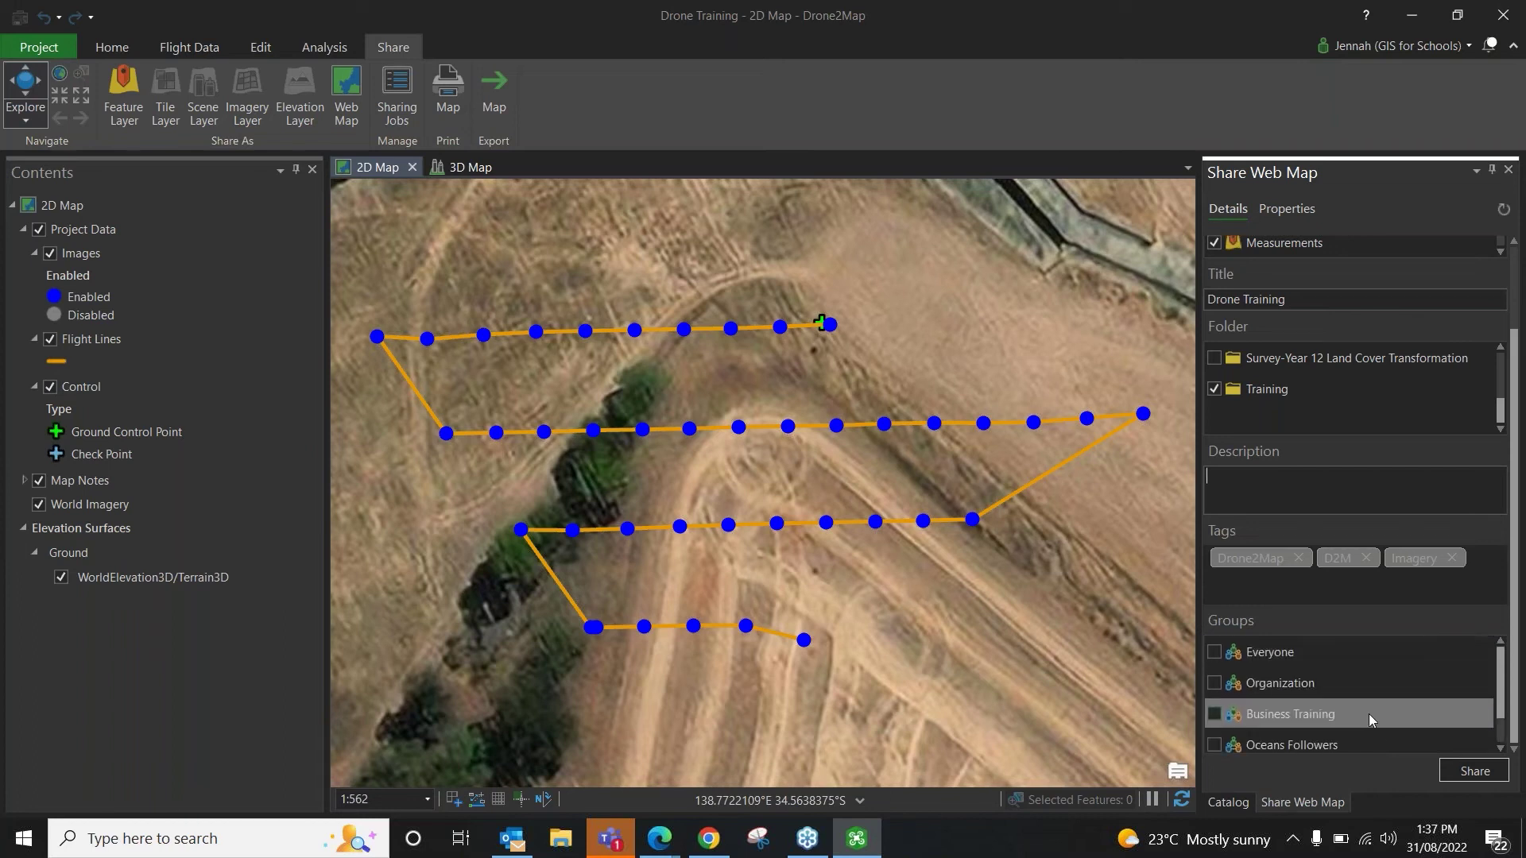
scroll(1371, 738, down, 1)
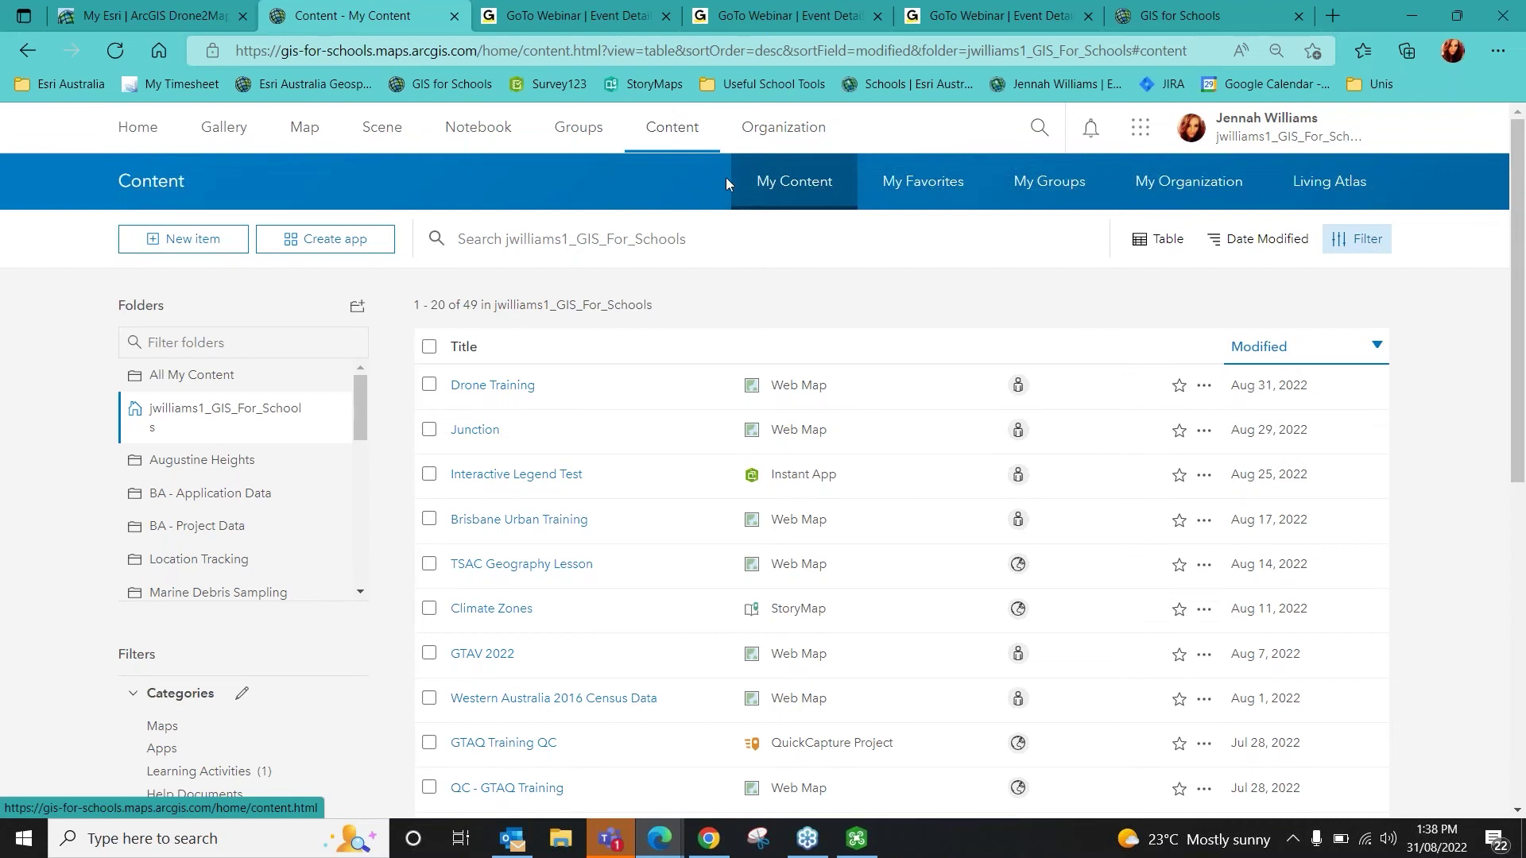
- Open the Drone Training web map from My Content in Map Viewer Classic
click(786, 183)
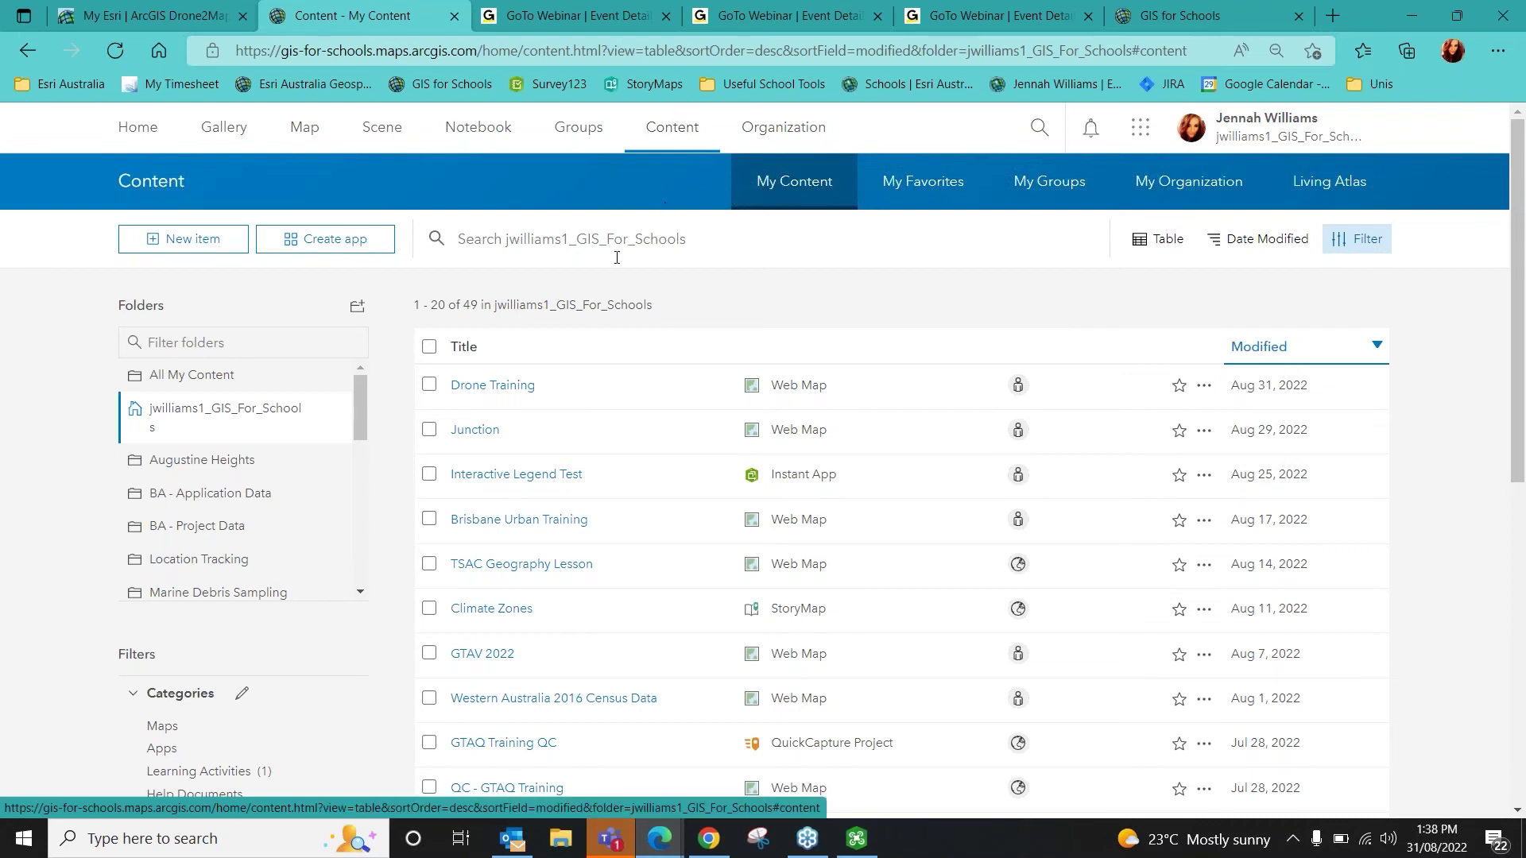
click(519, 393)
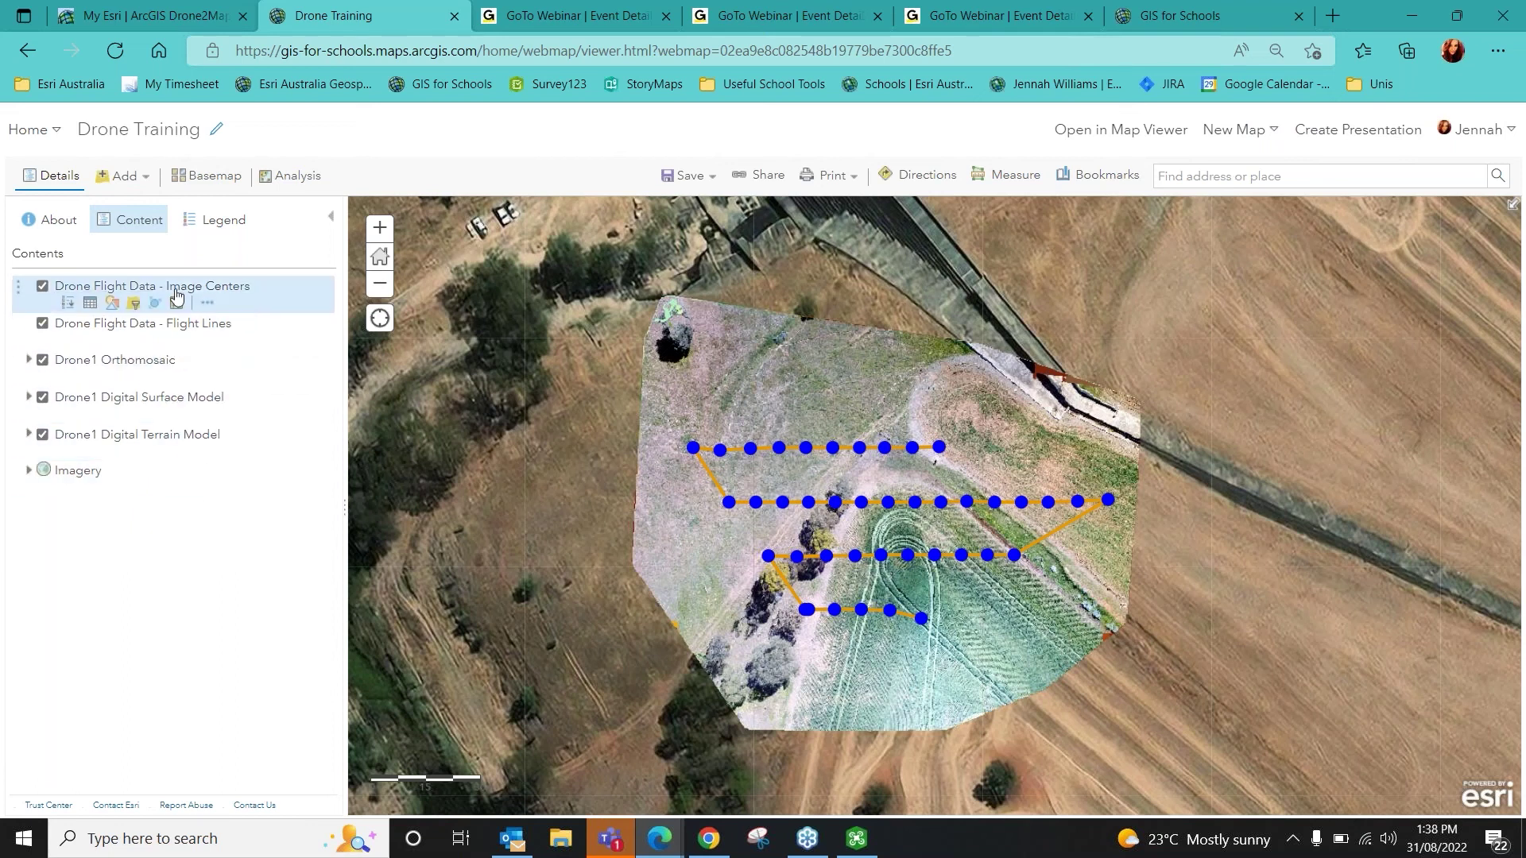
click(42, 359)
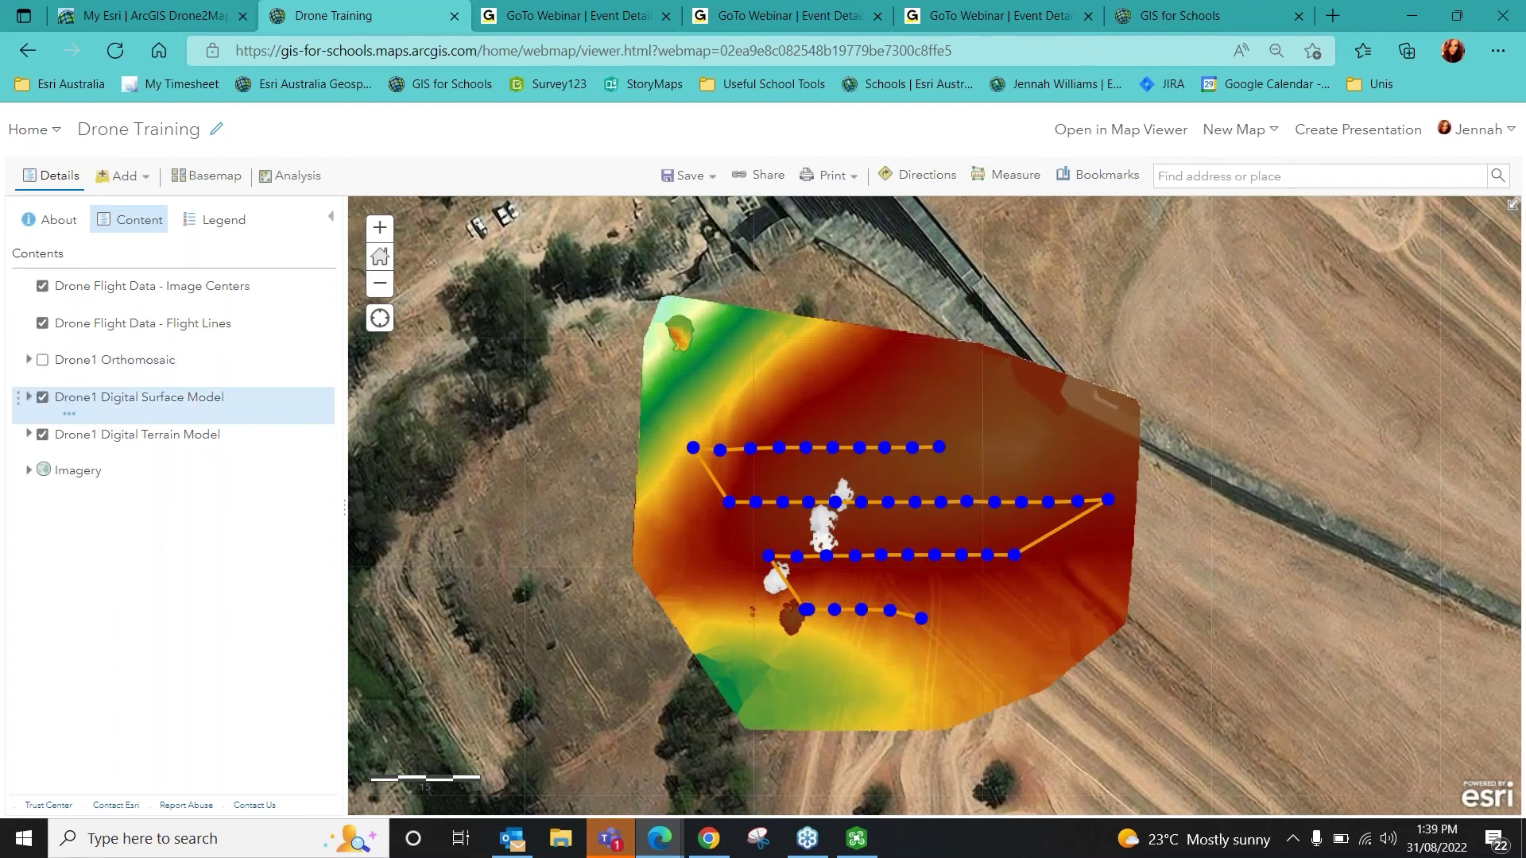
click(42, 397)
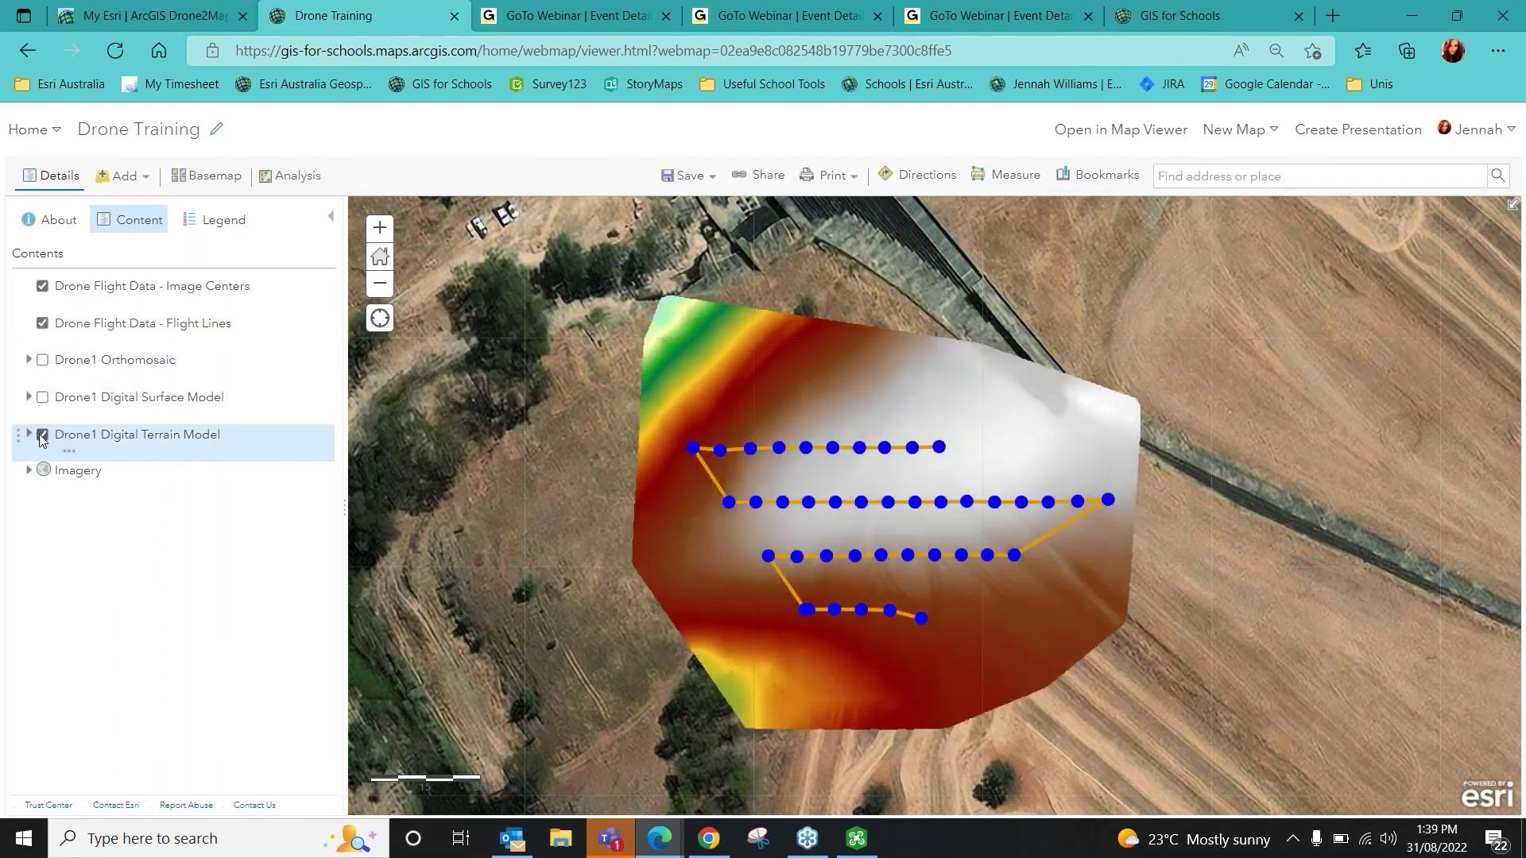
click(42, 434)
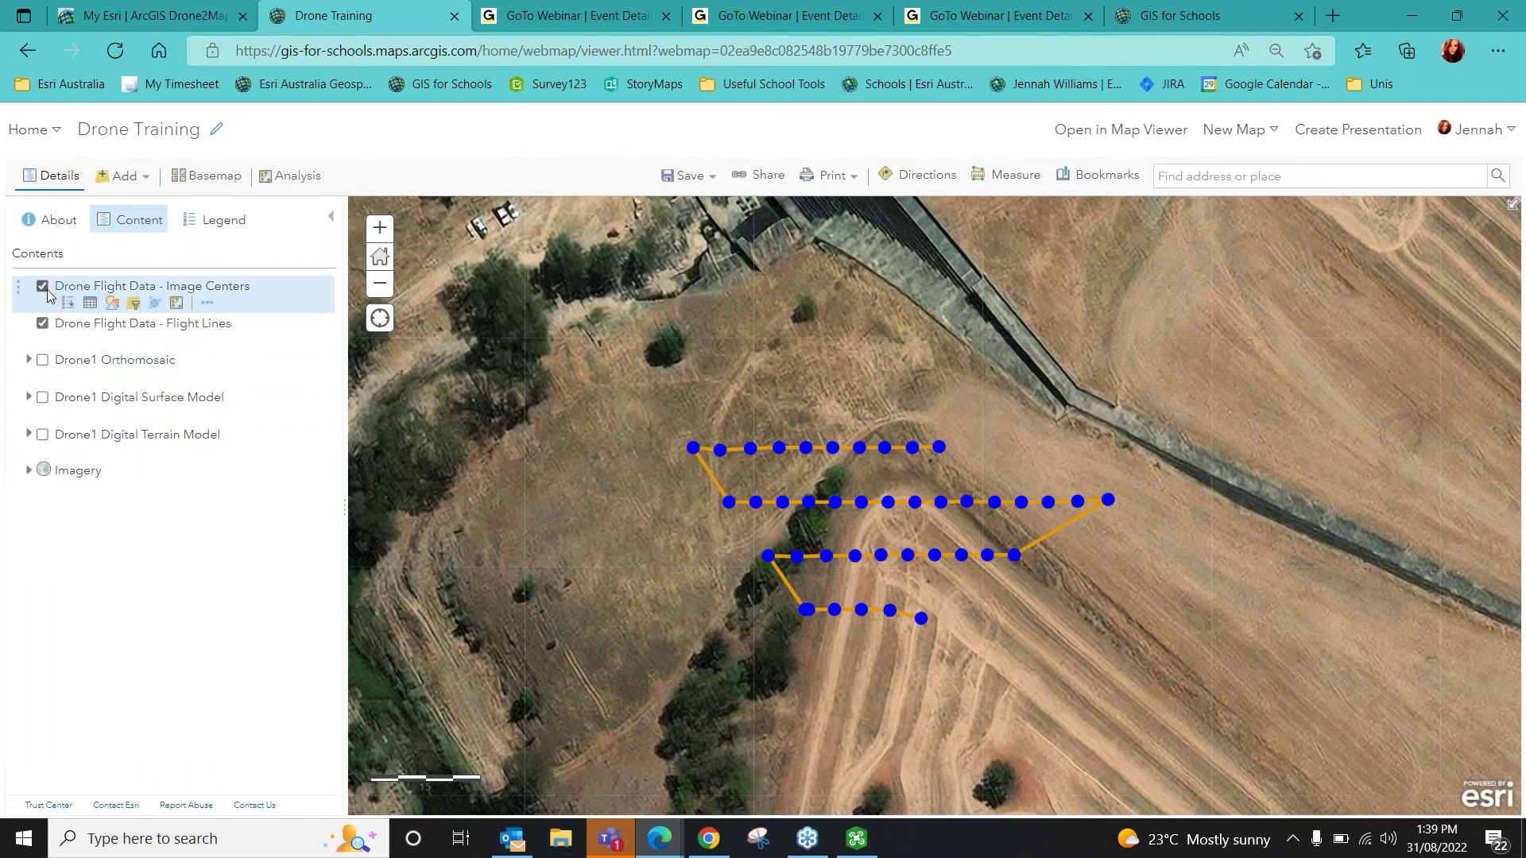
click(43, 286)
click(42, 323)
click(42, 360)
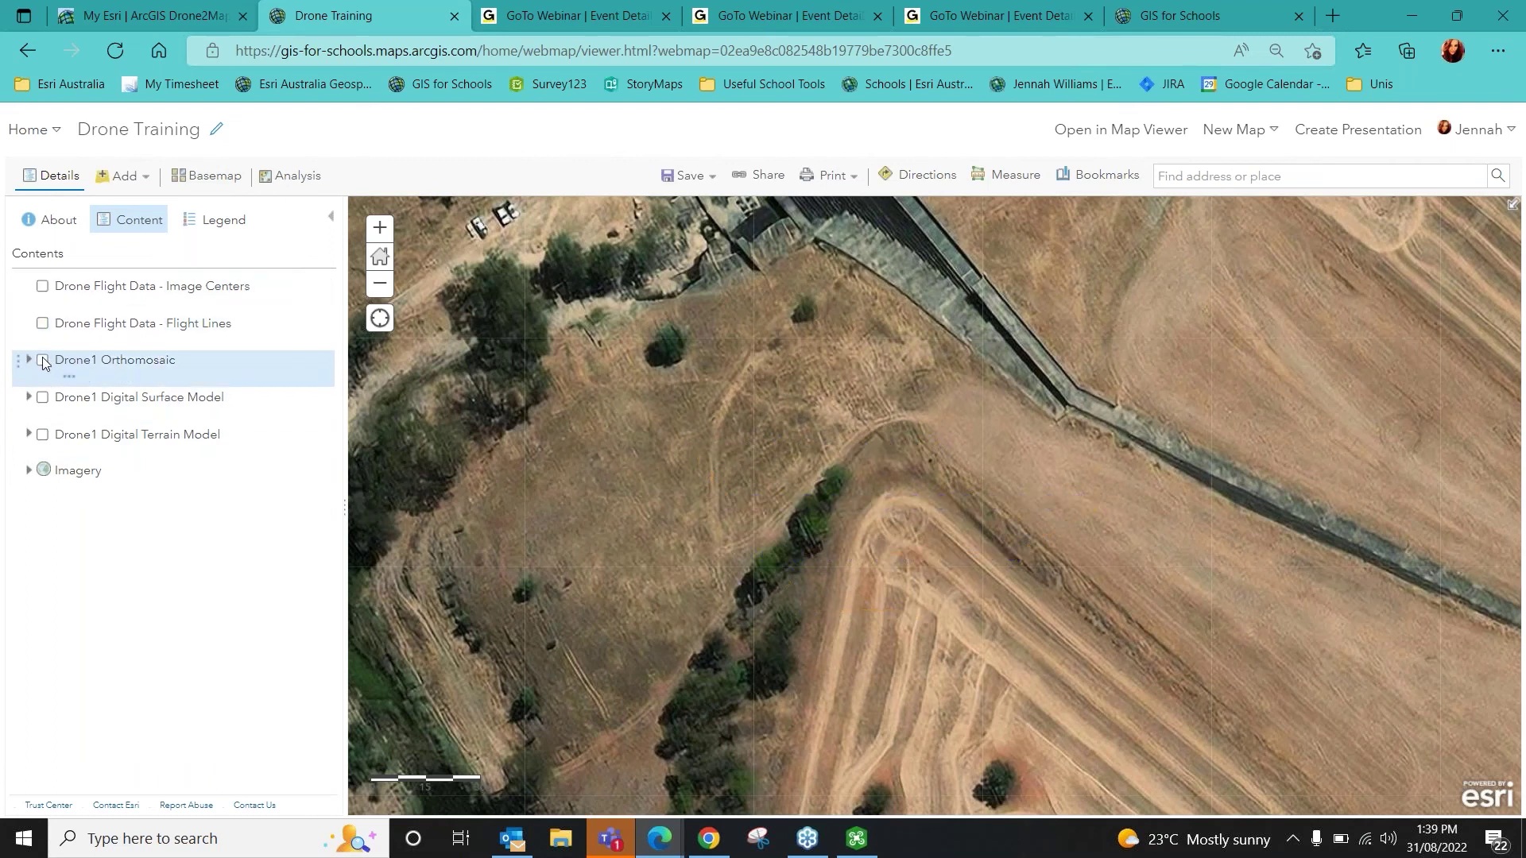
click(43, 397)
click(43, 398)
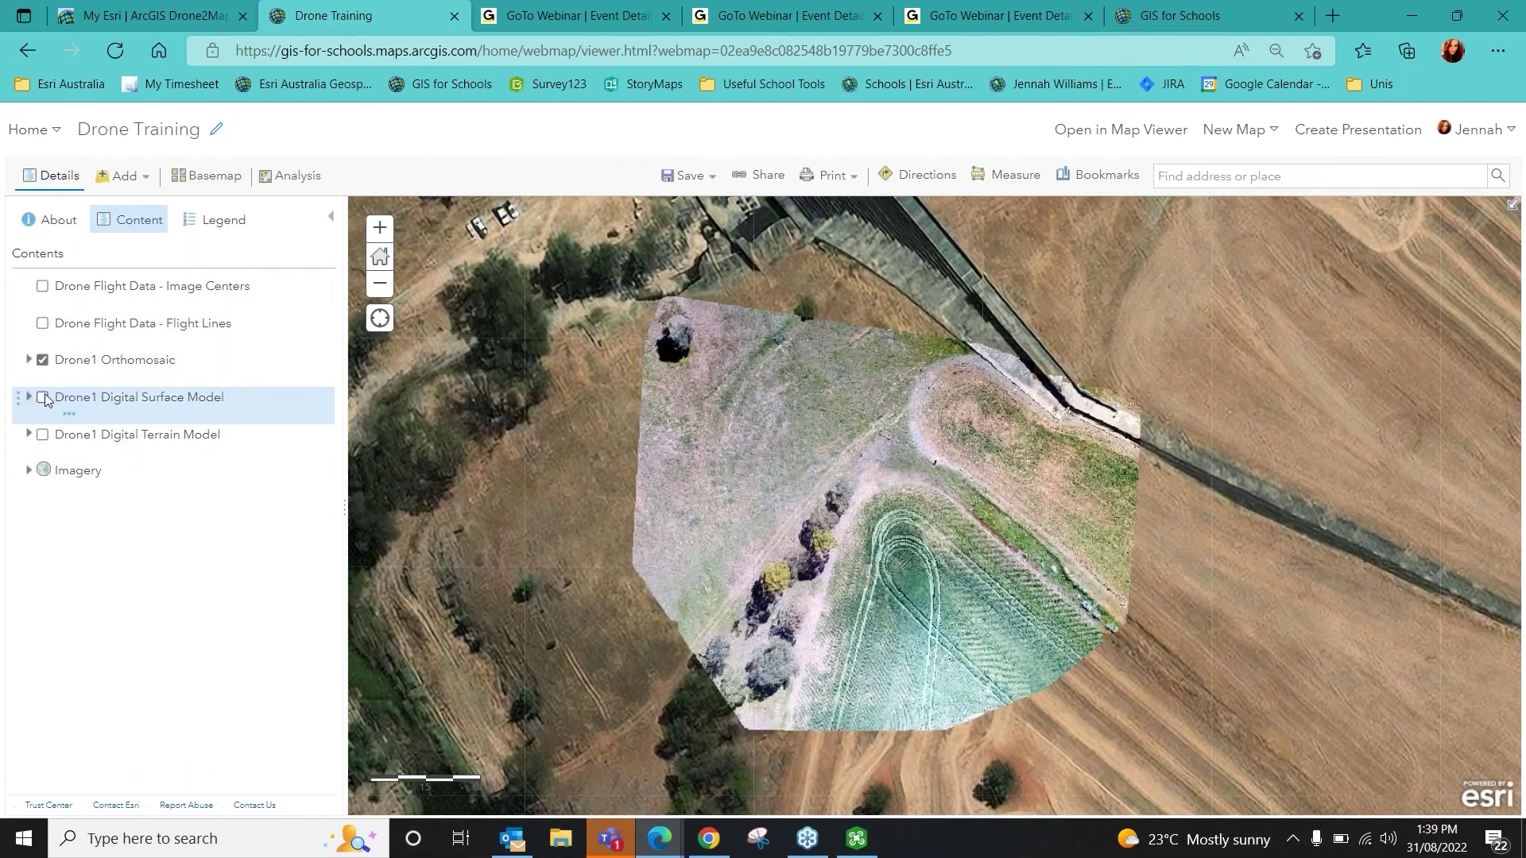
click(44, 364)
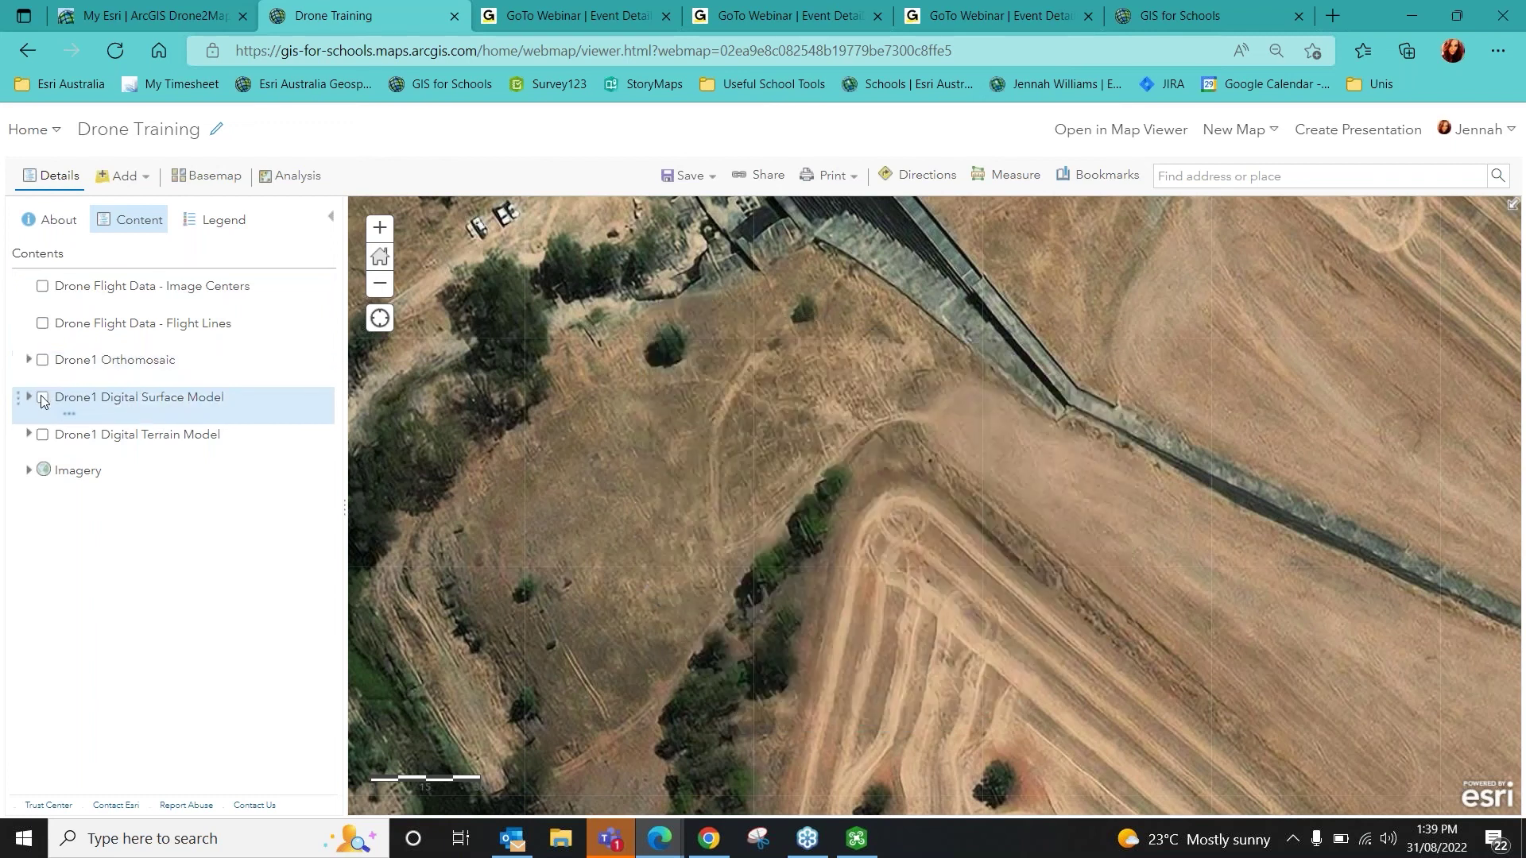
click(42, 396)
click(42, 397)
click(42, 435)
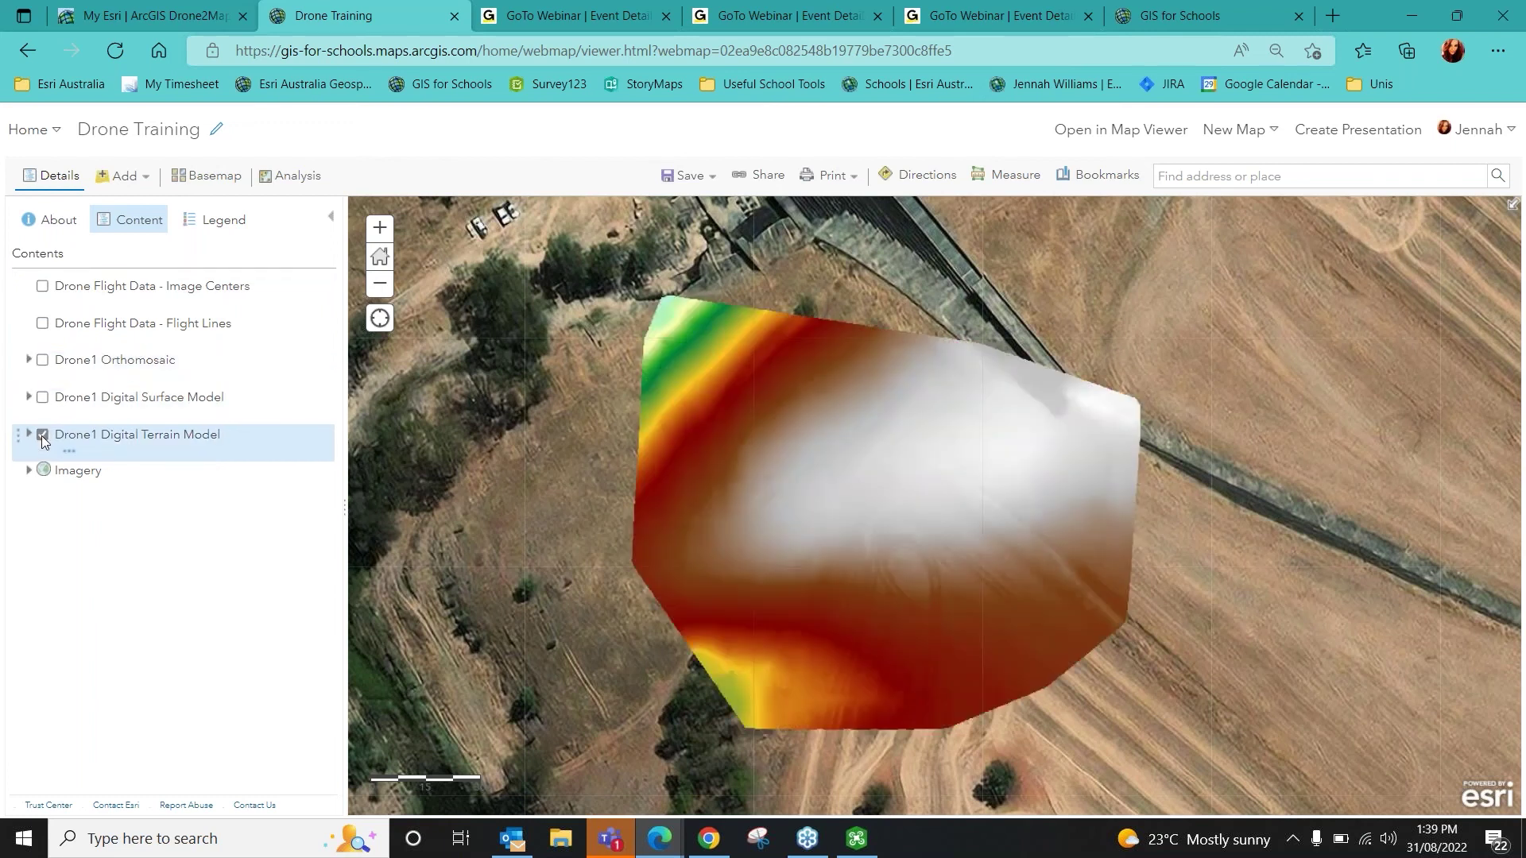
click(43, 435)
click(43, 360)
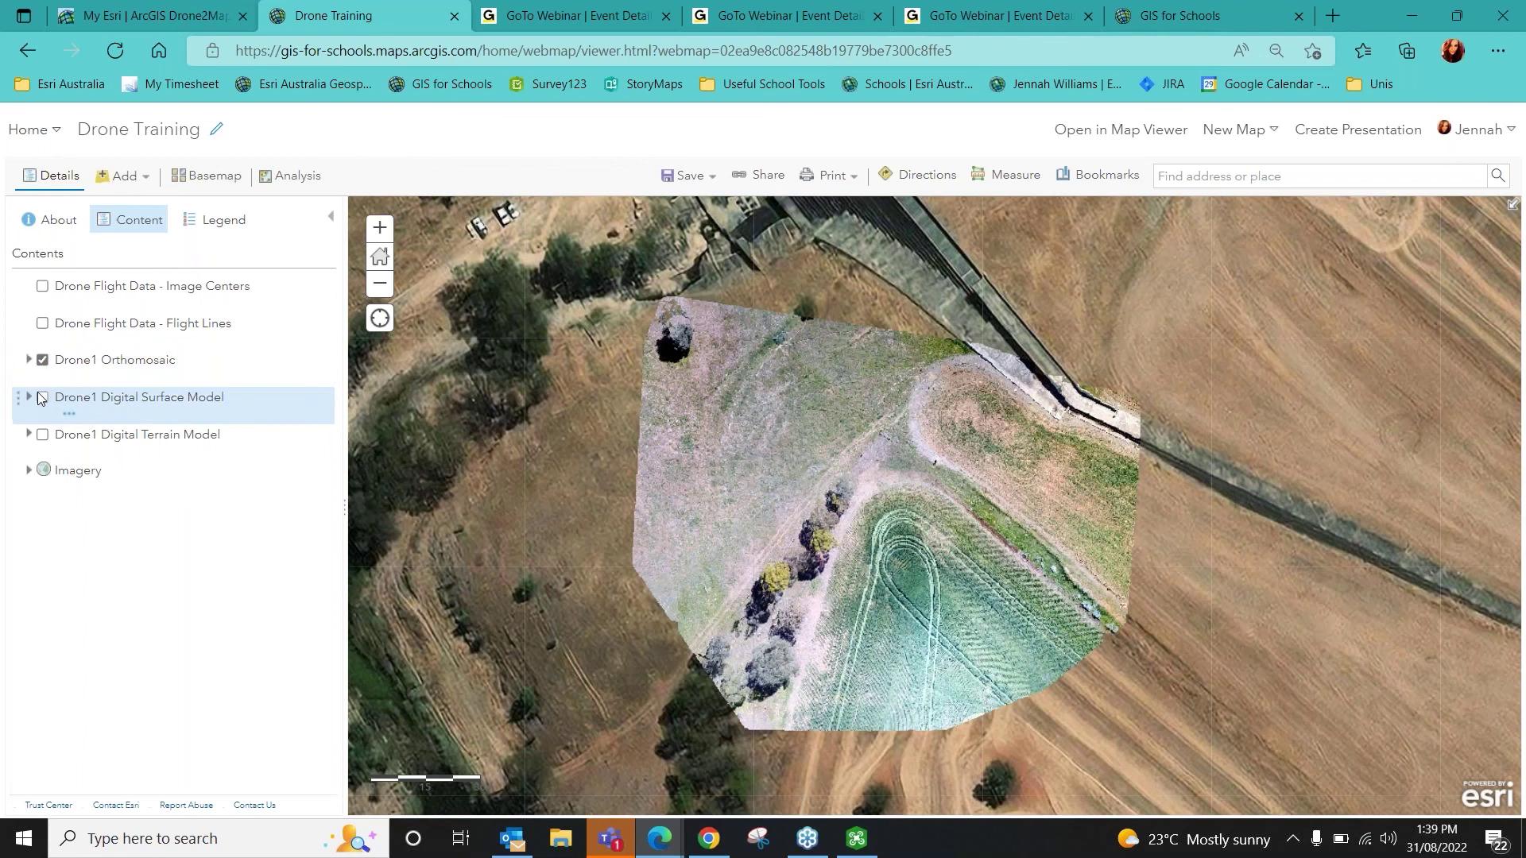
click(43, 397)
click(43, 435)
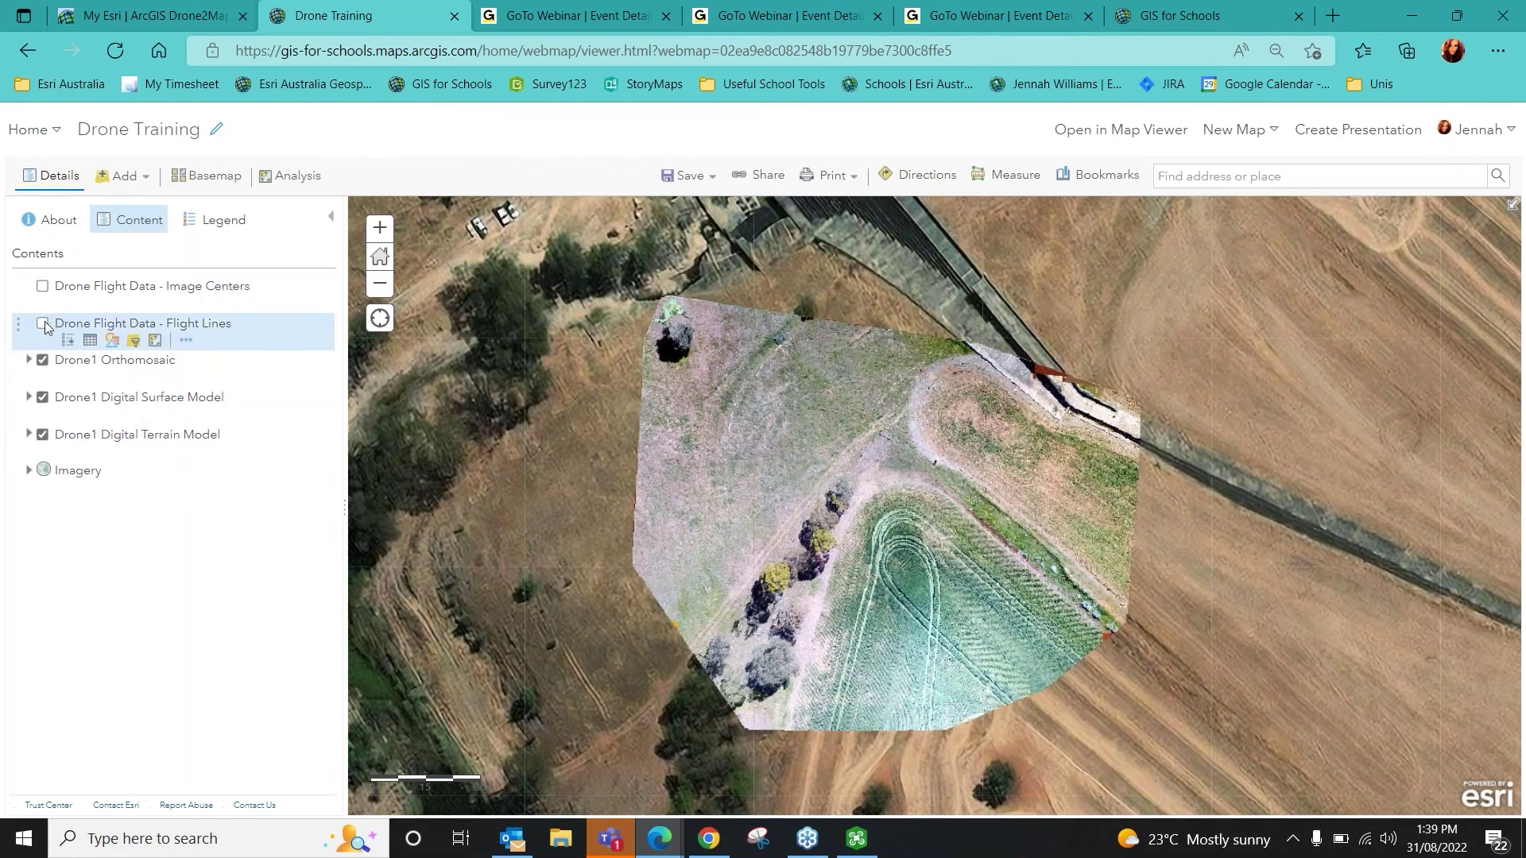
click(42, 323)
click(42, 286)
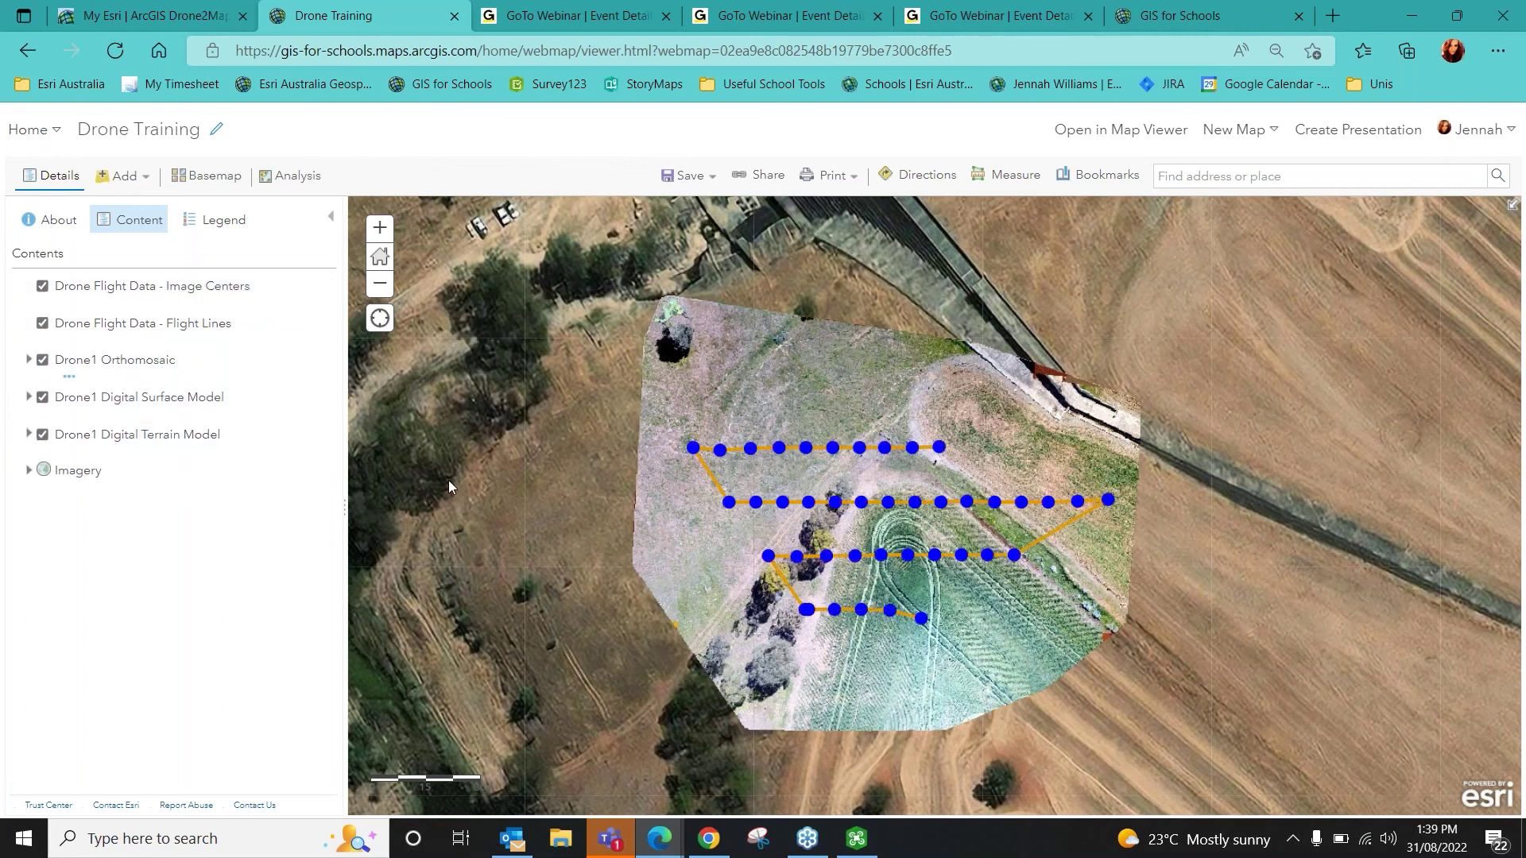